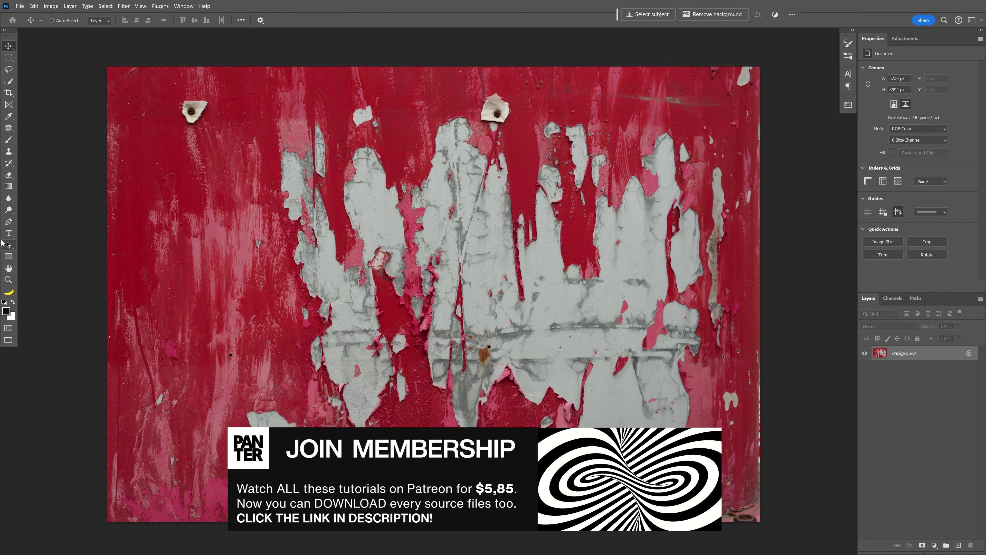
Type PANTER as a new text layer on the canvas.
click(8, 233)
click(347, 272)
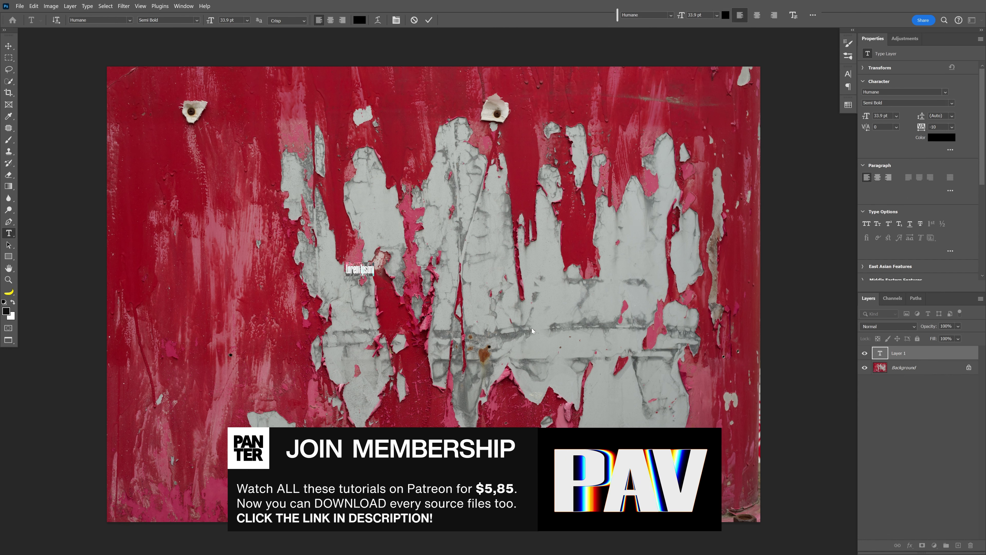
text(PANTER)
key(ctrl+Return)
Enlarge PANTER to about 1314 pt in Humane Semi Bold and move it toward the centre.
key(ctrl+t)
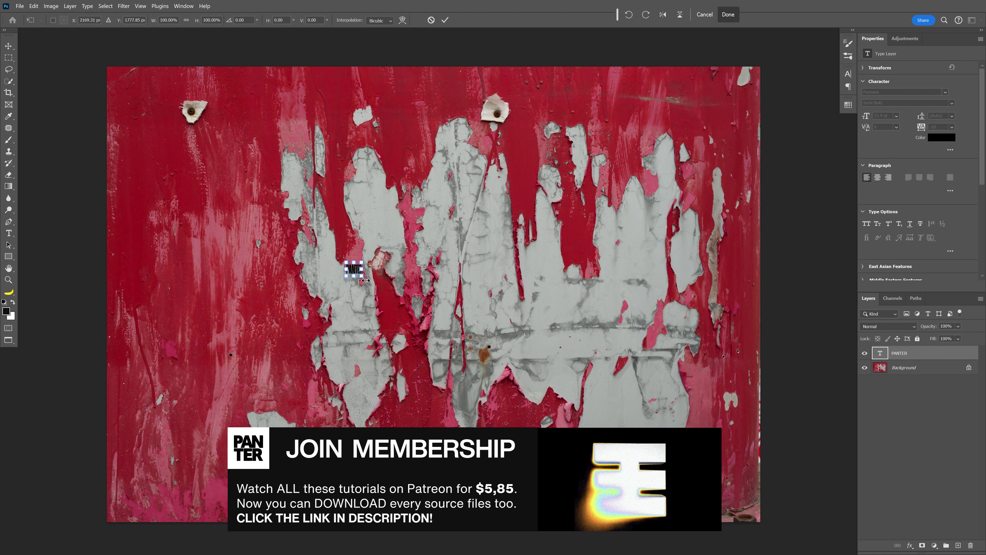
drag(366, 280, 596, 395)
key(Return)
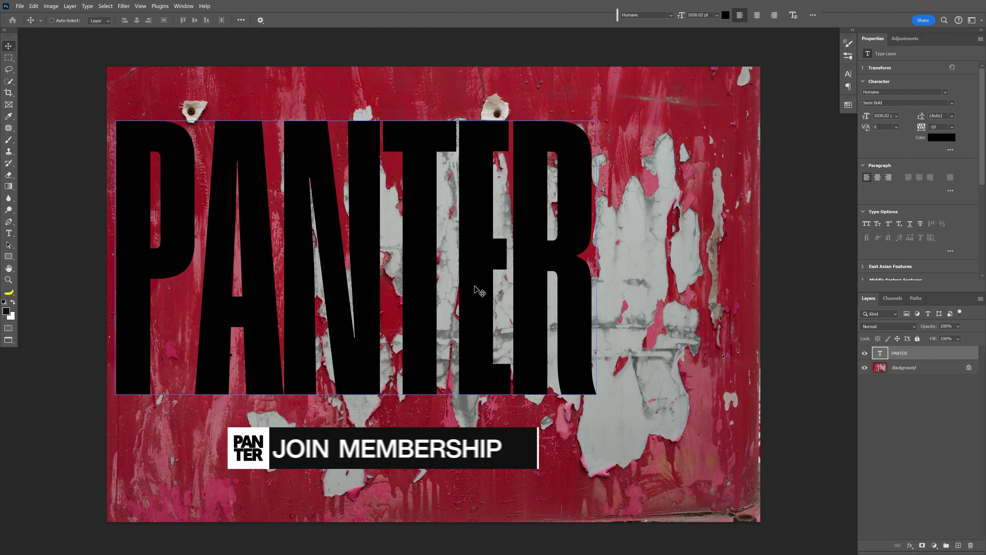
drag(480, 292, 547, 320)
click(901, 92)
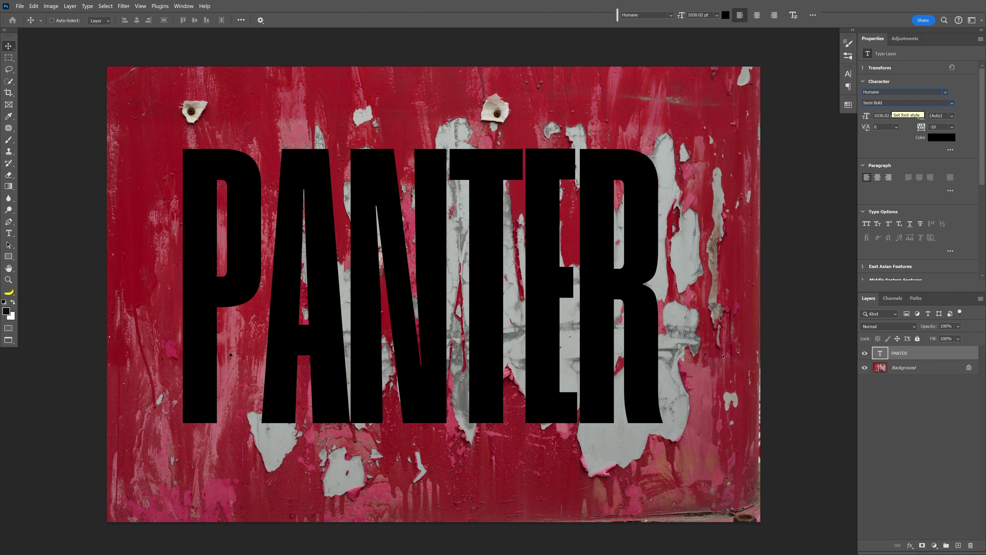
click(905, 103)
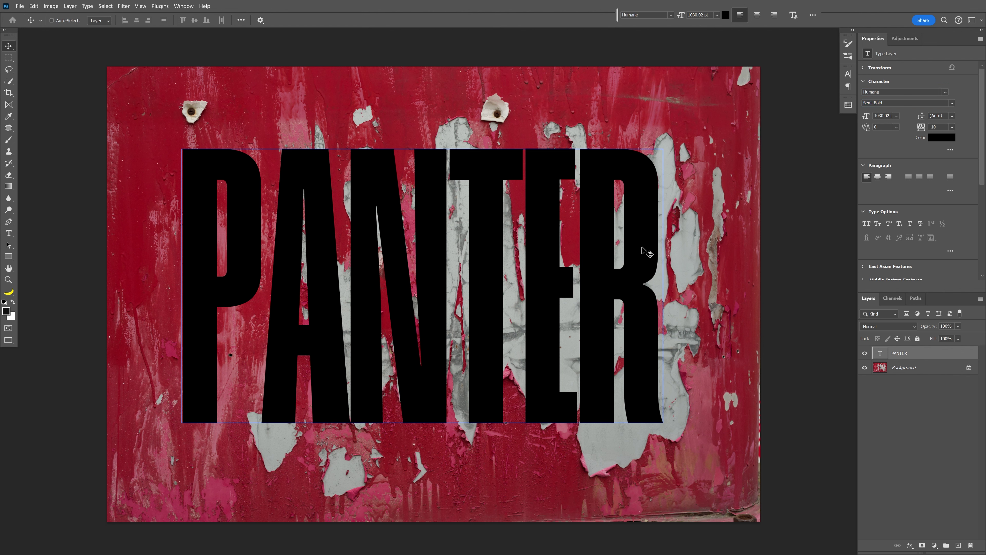
drag(627, 279, 638, 275)
Centre PANTER vertically on the canvas with Align Vertical Centers, then deselect.
key(ctrl+a)
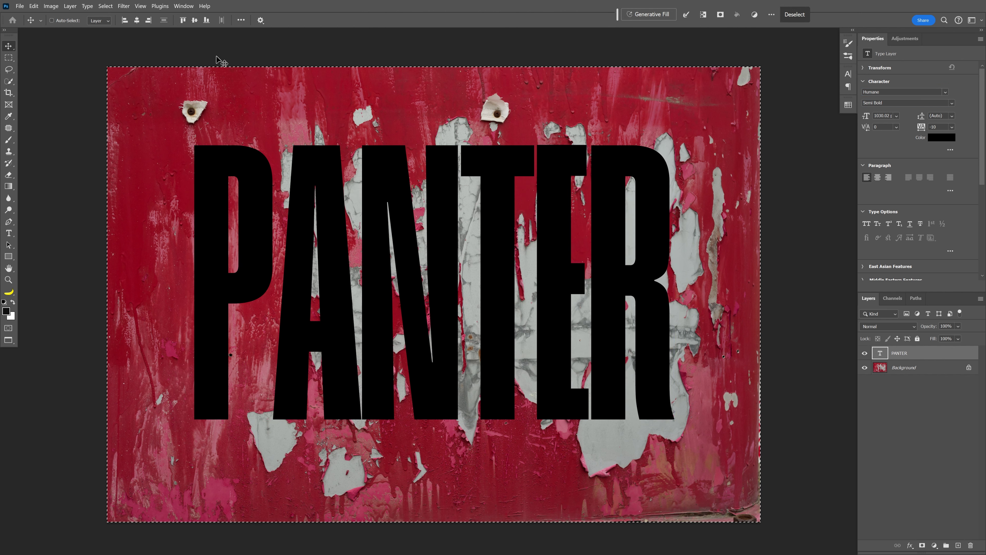
click(195, 21)
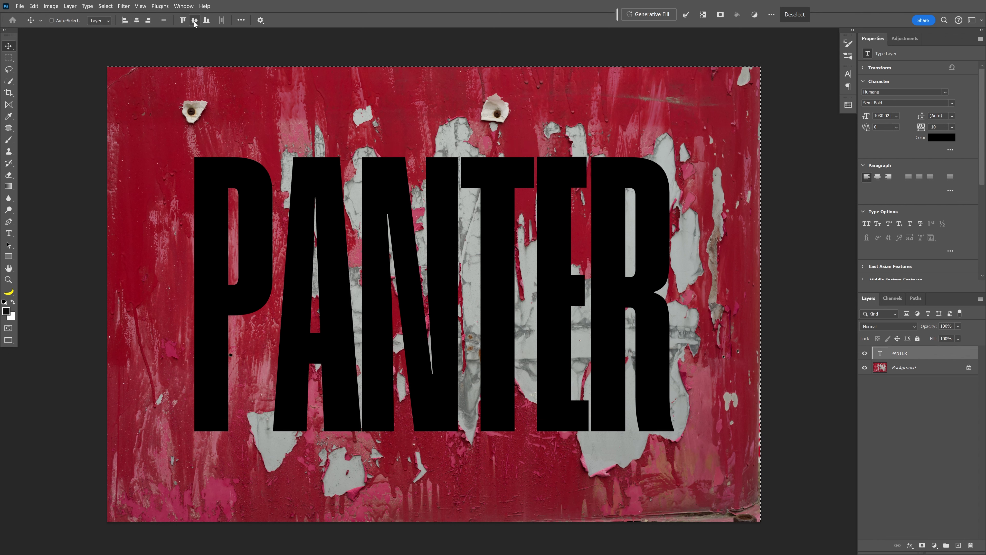
key(ctrl+d)
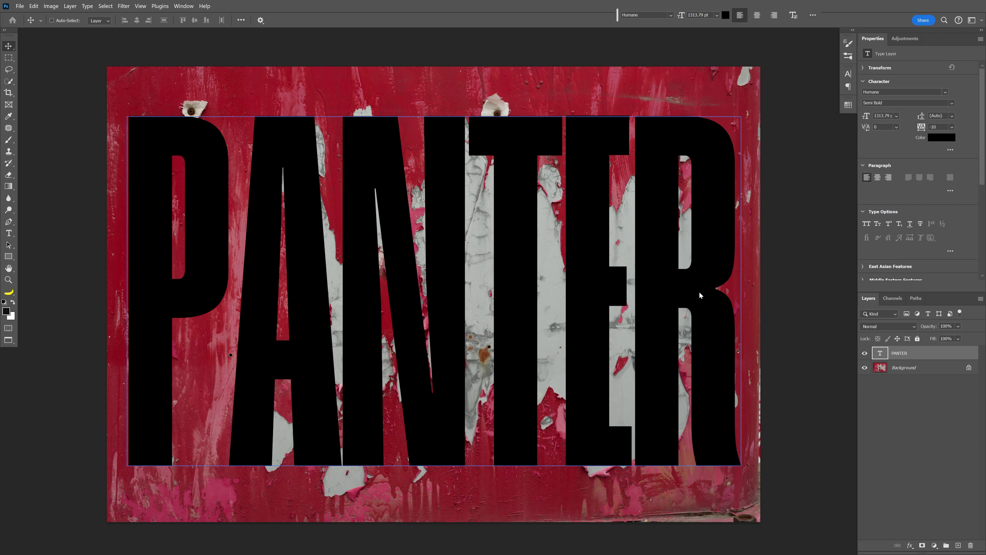
Duplicate the Background photo layer into a new document named Disp4.
right_click(936, 369)
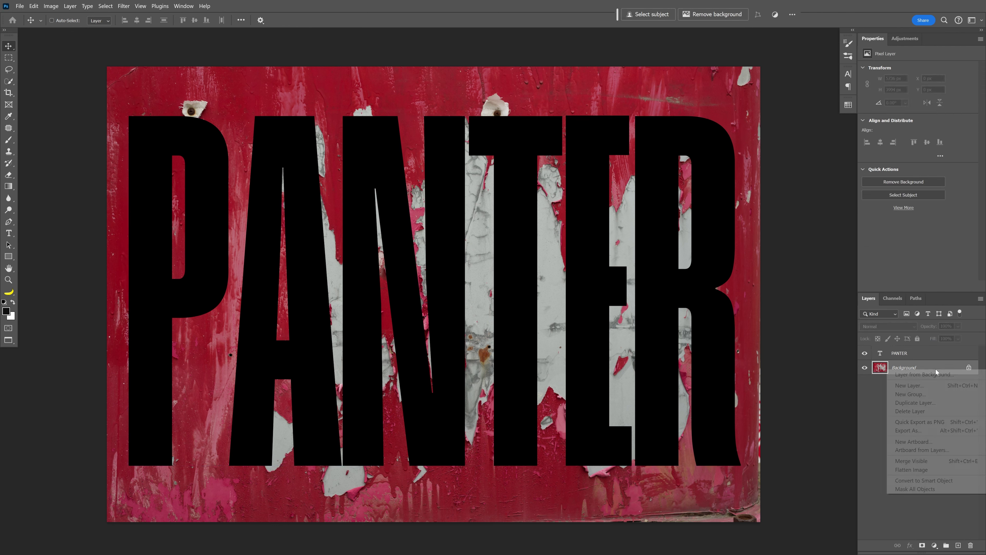
click(935, 403)
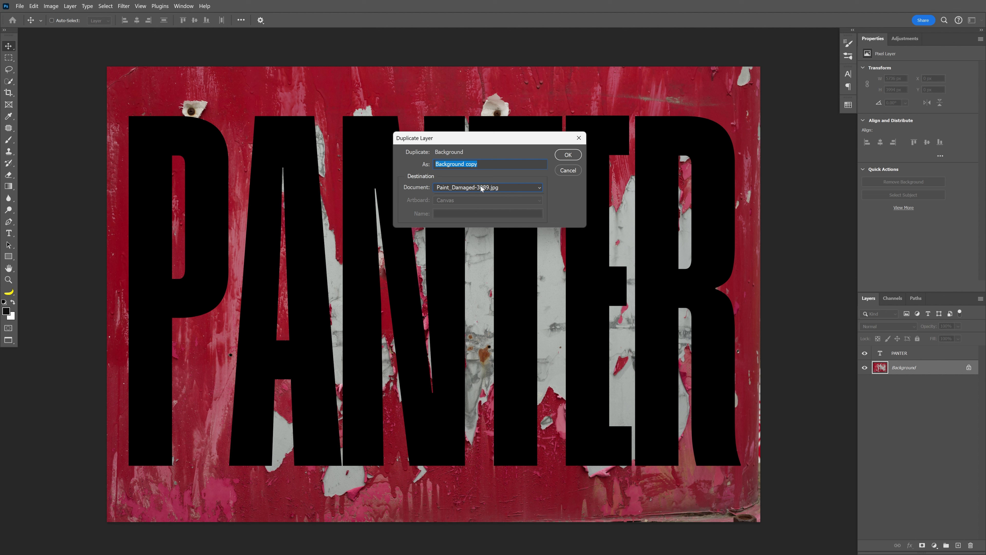
click(482, 188)
click(471, 204)
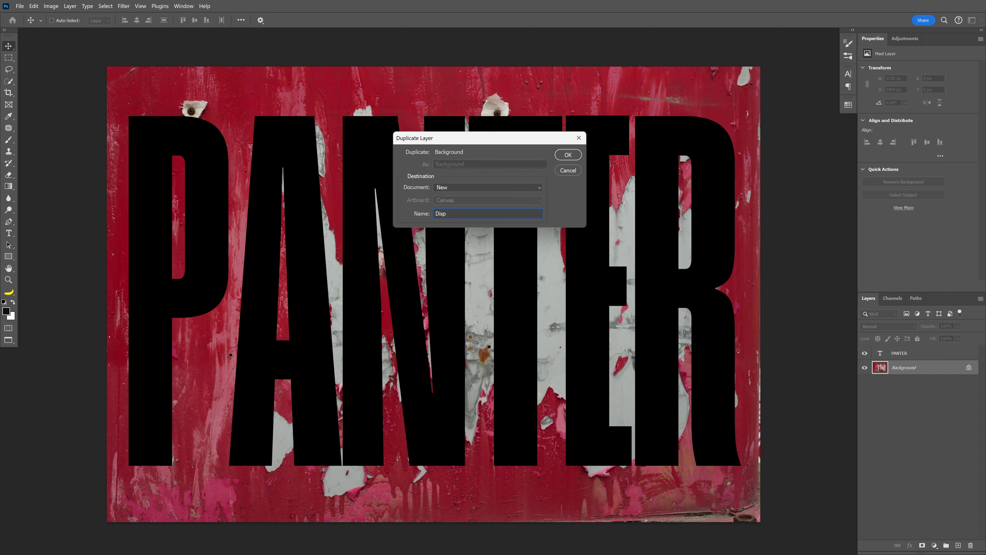
click(575, 154)
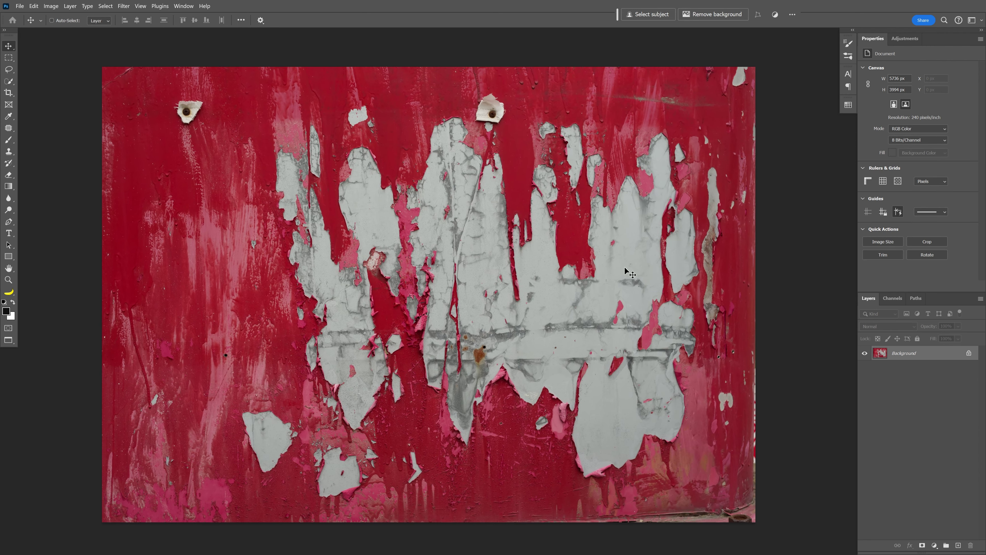
Convert the texture layer to a smart object and apply a 4.4 px Gaussian Blur.
right_click(947, 353)
click(929, 436)
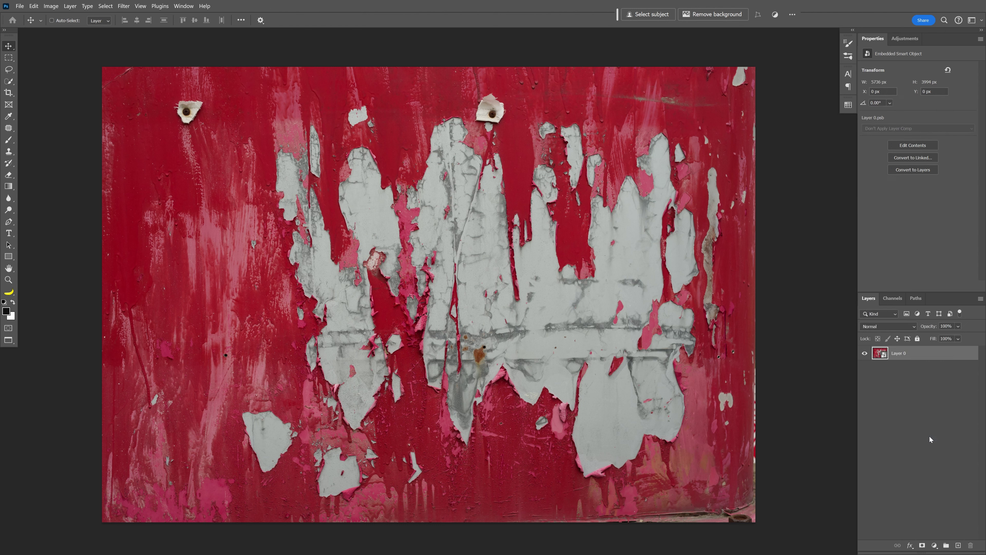
click(124, 6)
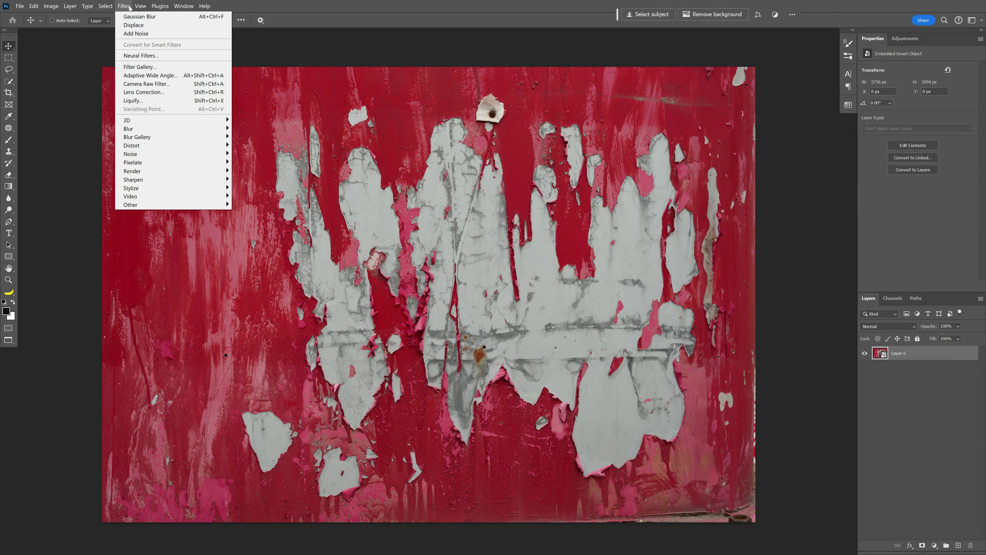
mouse_move(175, 129)
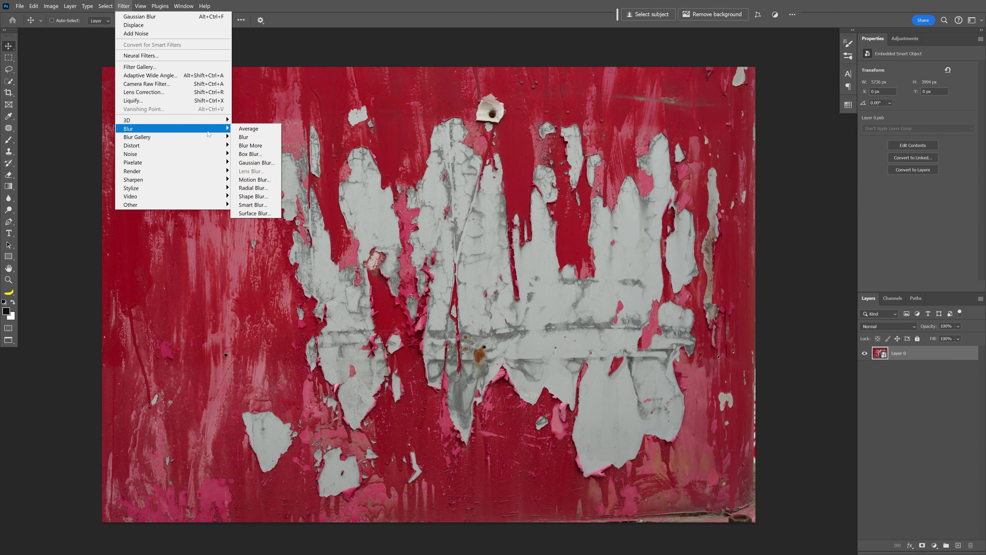
click(258, 161)
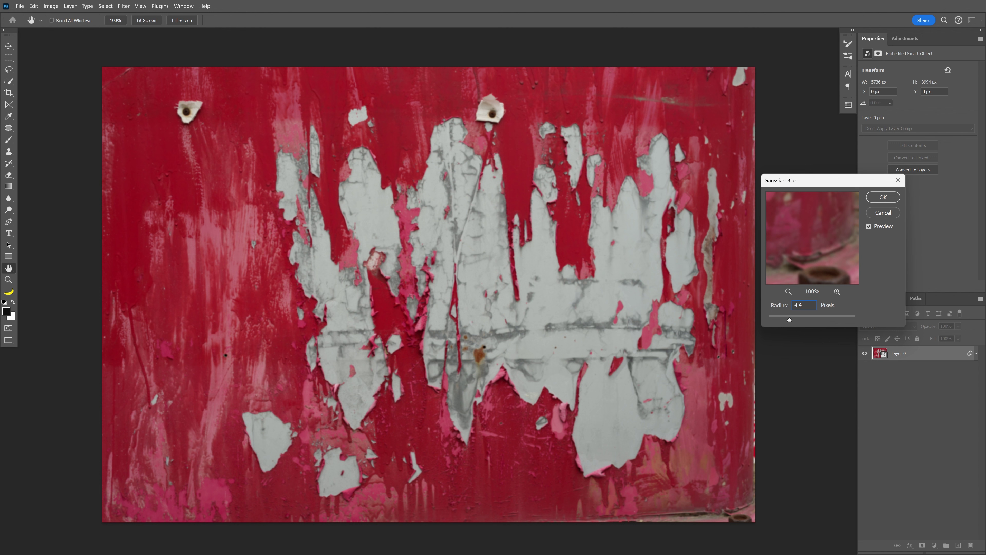
click(884, 198)
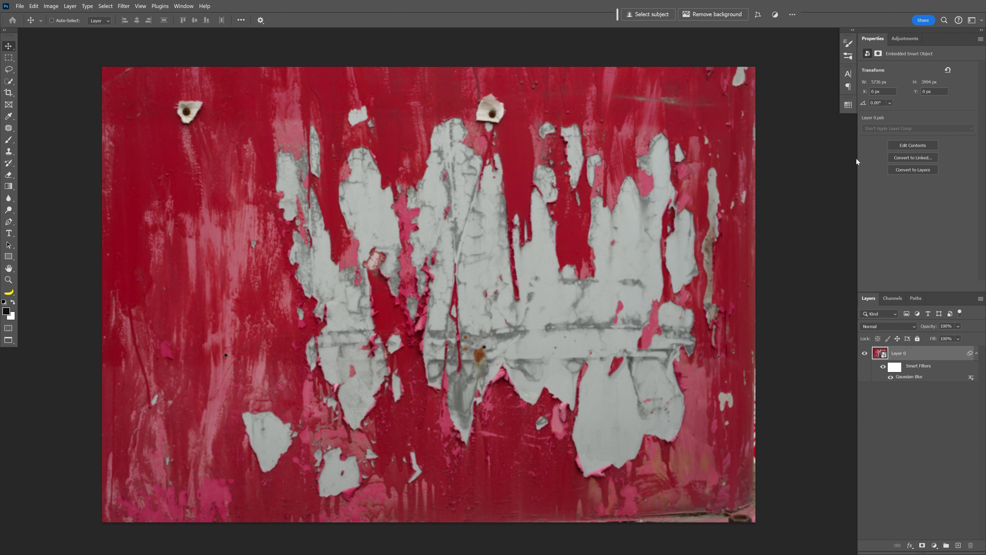
Add a Black & White adjustment and save the texture as Disp4 in PSD format.
click(905, 36)
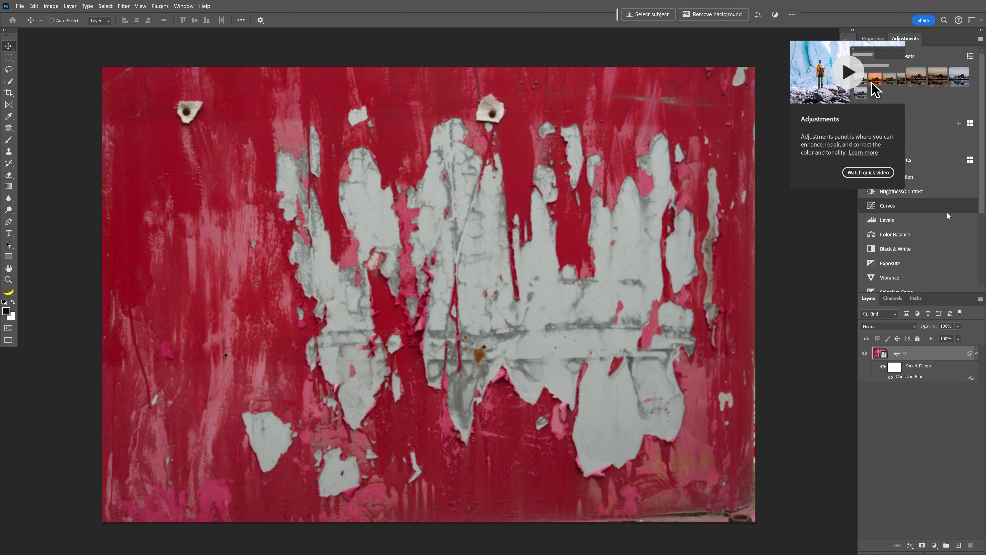
click(910, 250)
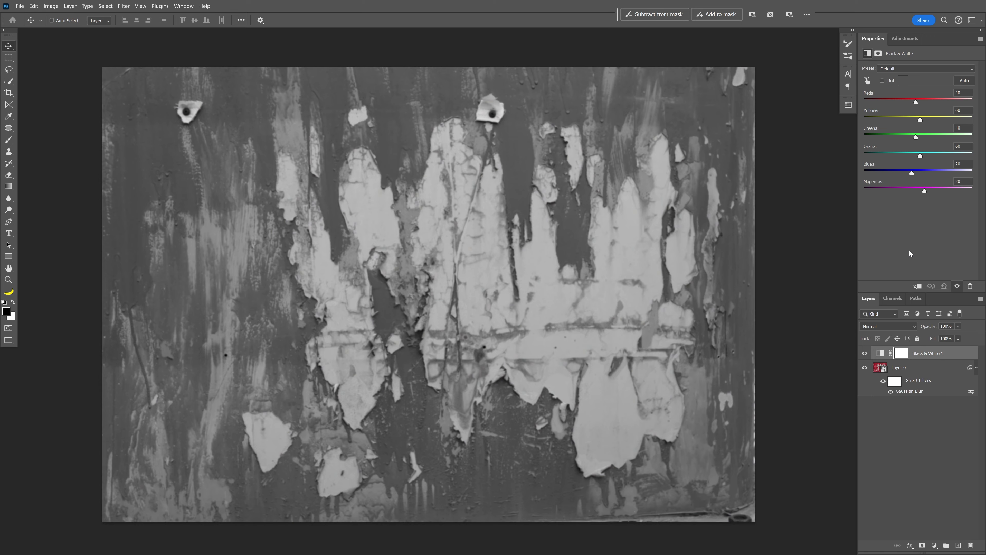
click(20, 6)
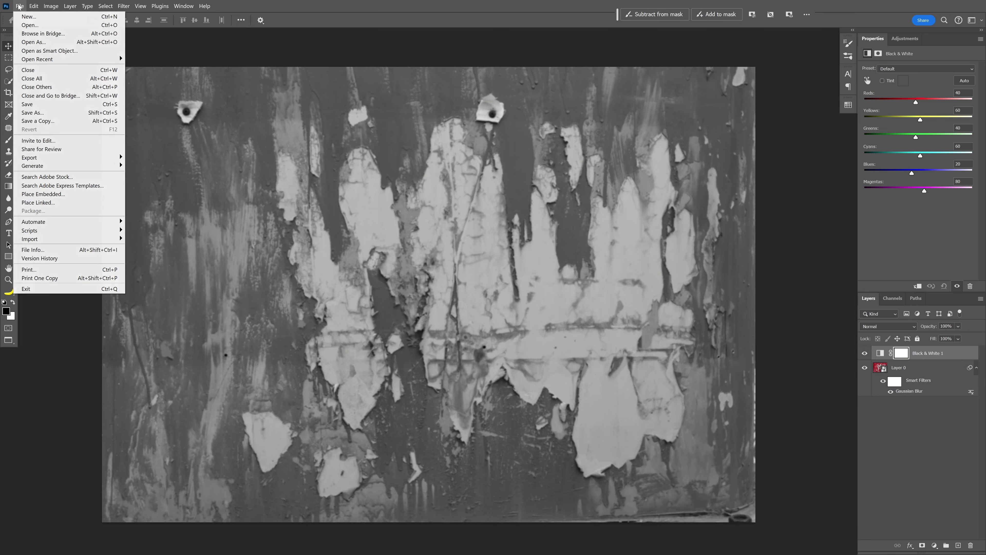
click(35, 112)
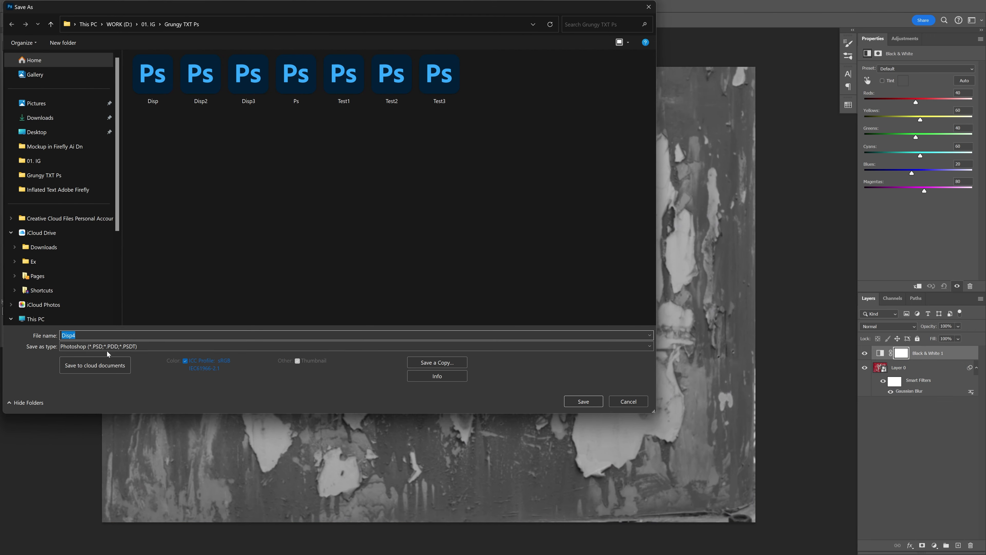
click(109, 348)
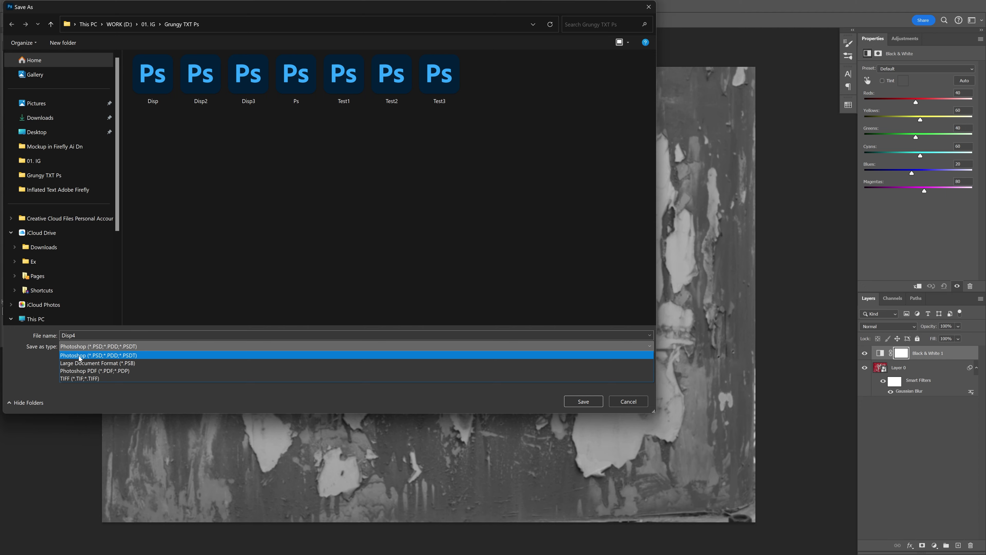
click(103, 356)
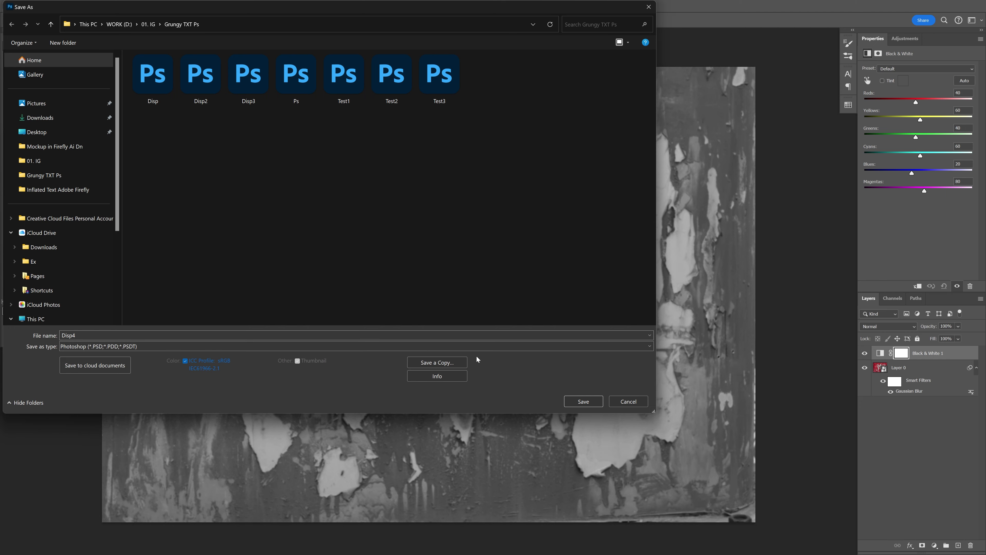
click(582, 402)
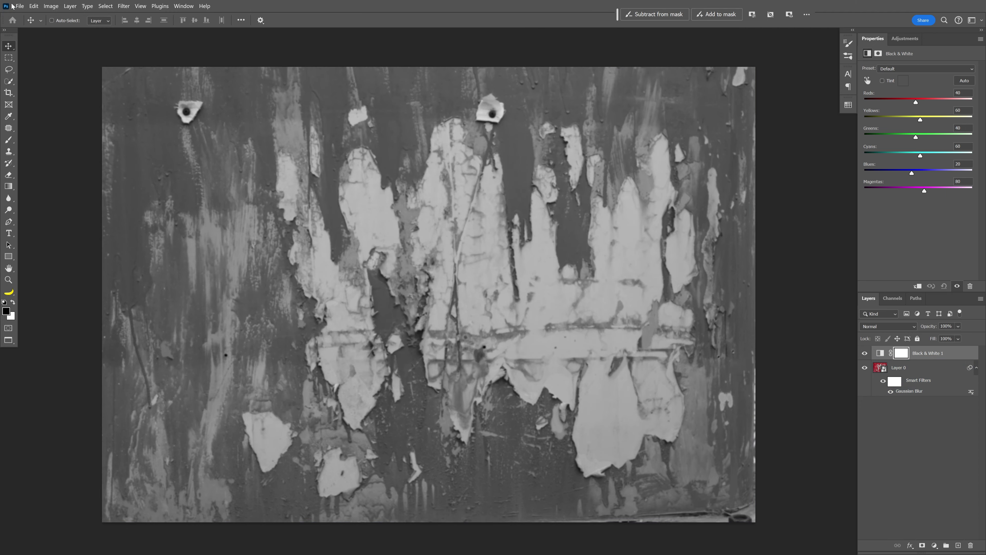
click(20, 6)
Close Disp4, convert the PANTER text to a smart object and duplicate it.
click(39, 70)
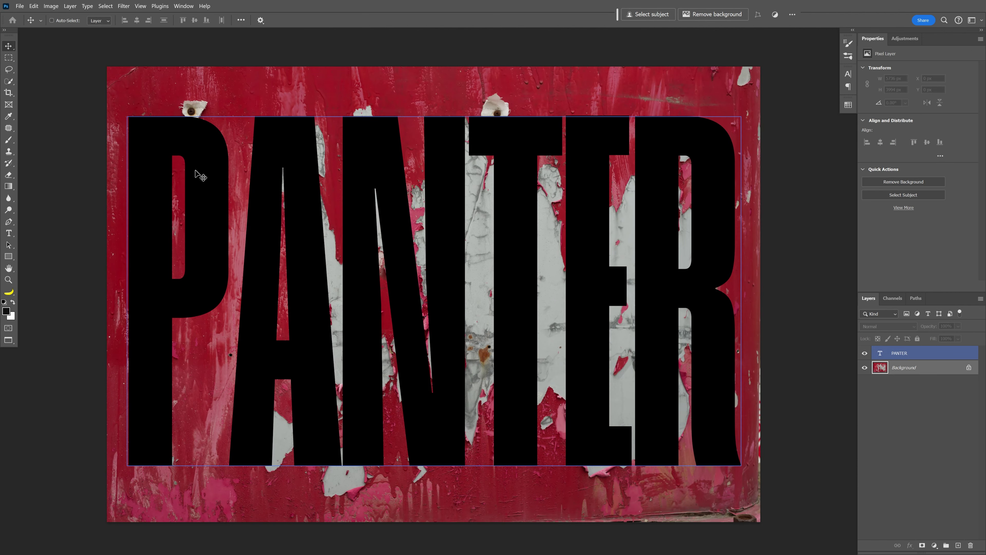
click(929, 354)
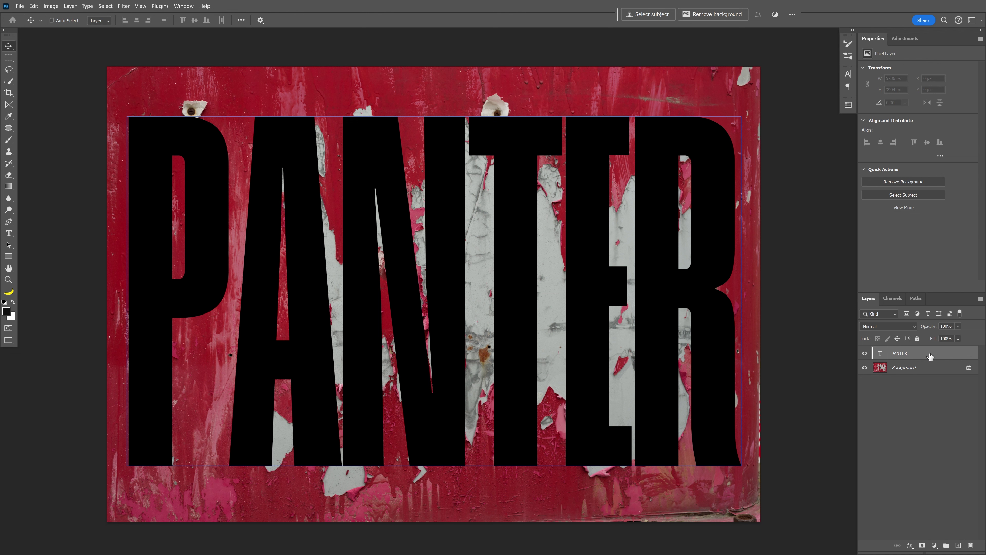
right_click(929, 354)
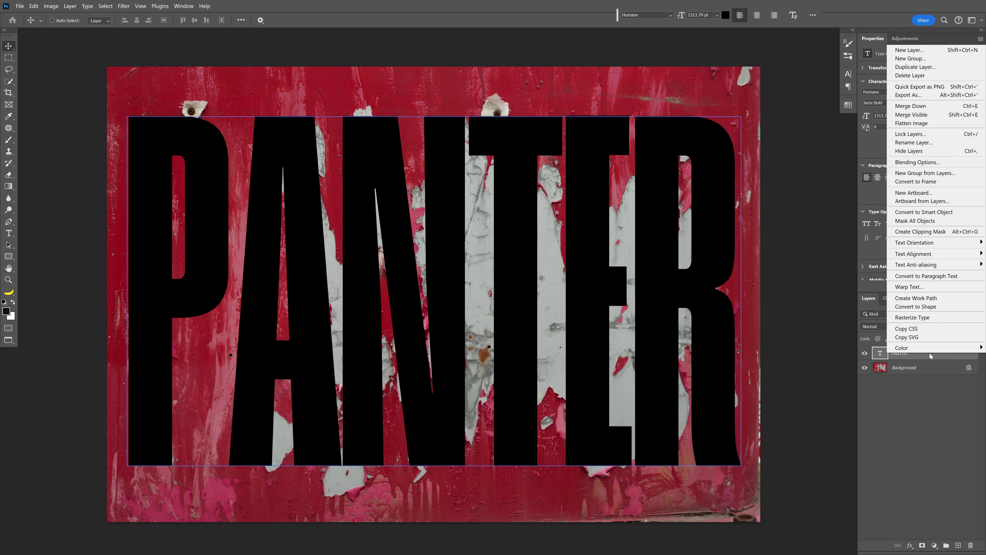
click(939, 216)
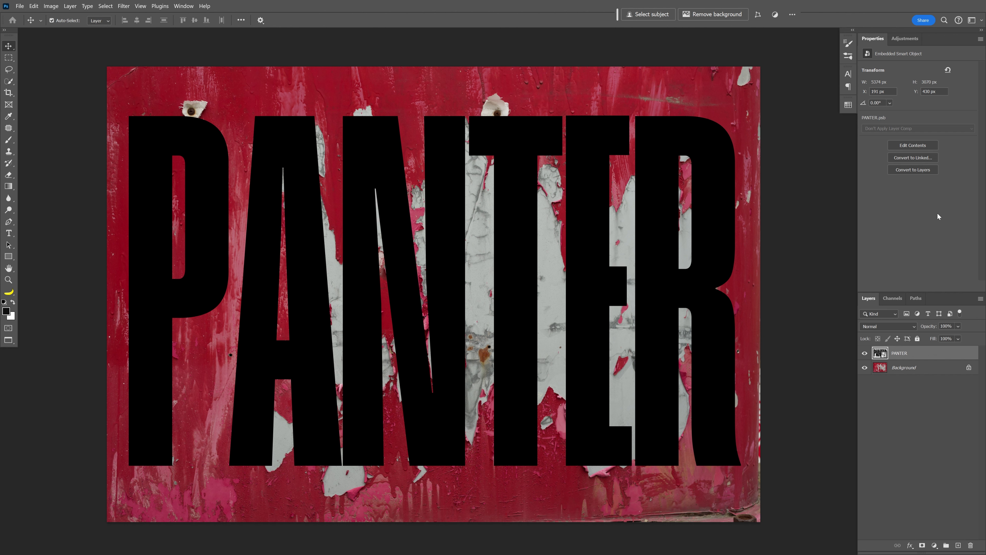
key(ctrl+j)
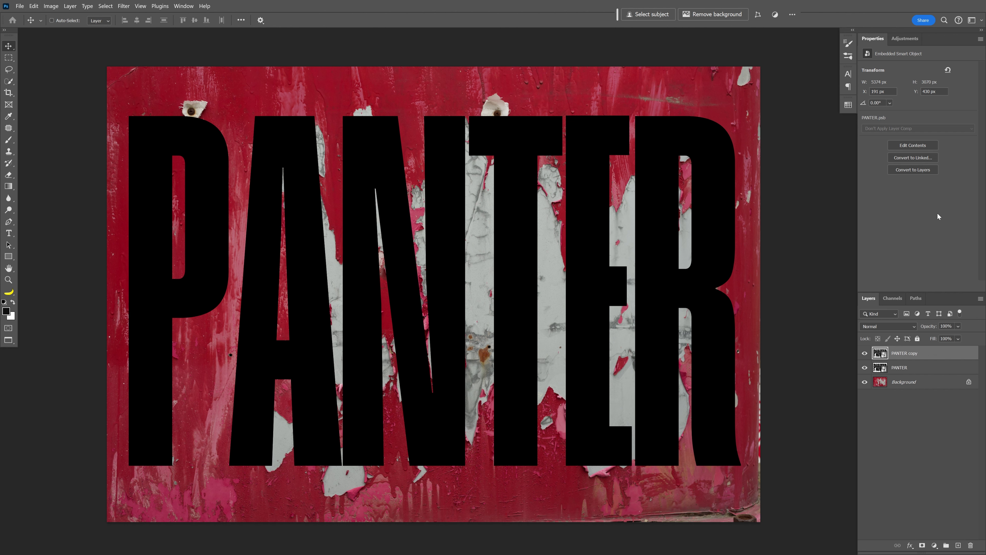
Hide PANTER copy and PANTER, then select the Background layer.
click(865, 352)
click(865, 368)
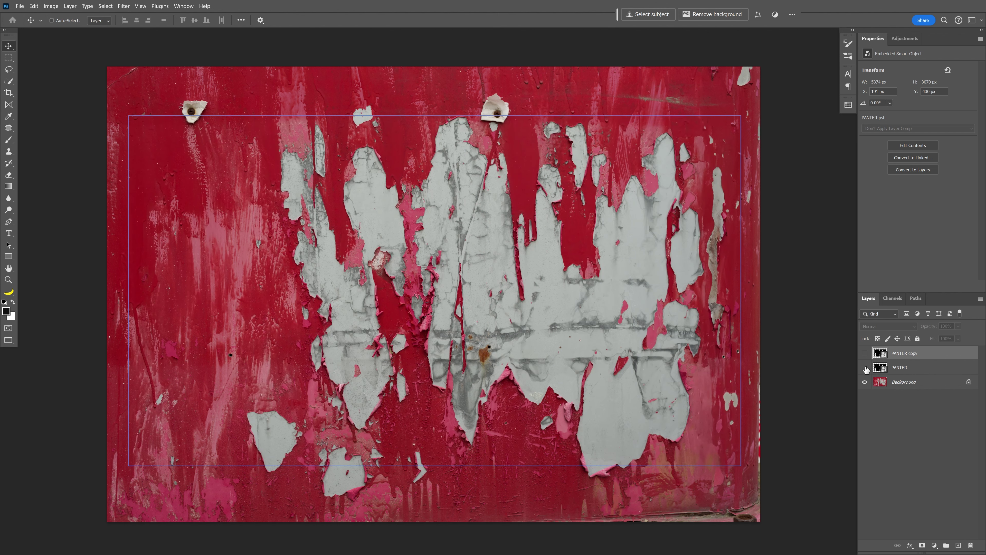
click(912, 385)
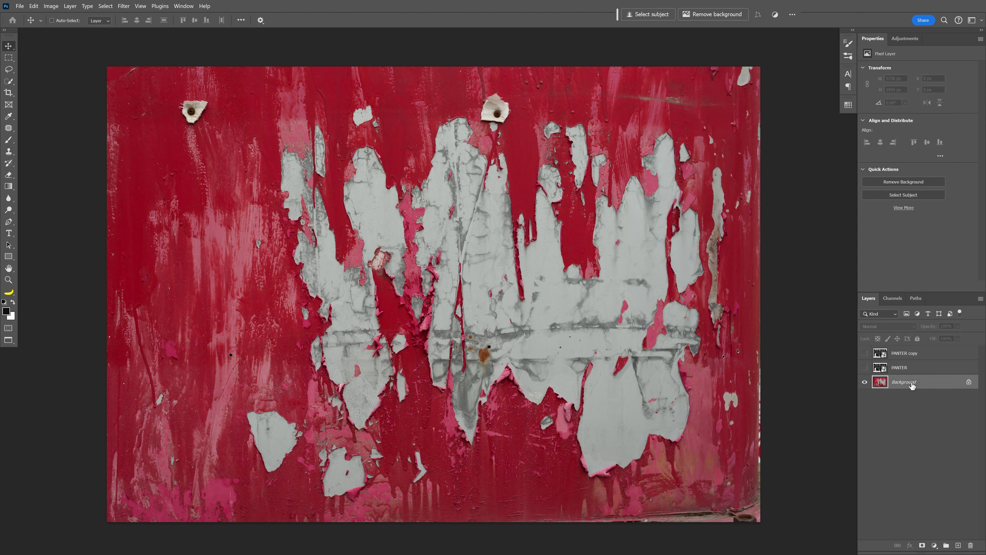
Duplicate the Blue channel in the Channels panel.
click(895, 298)
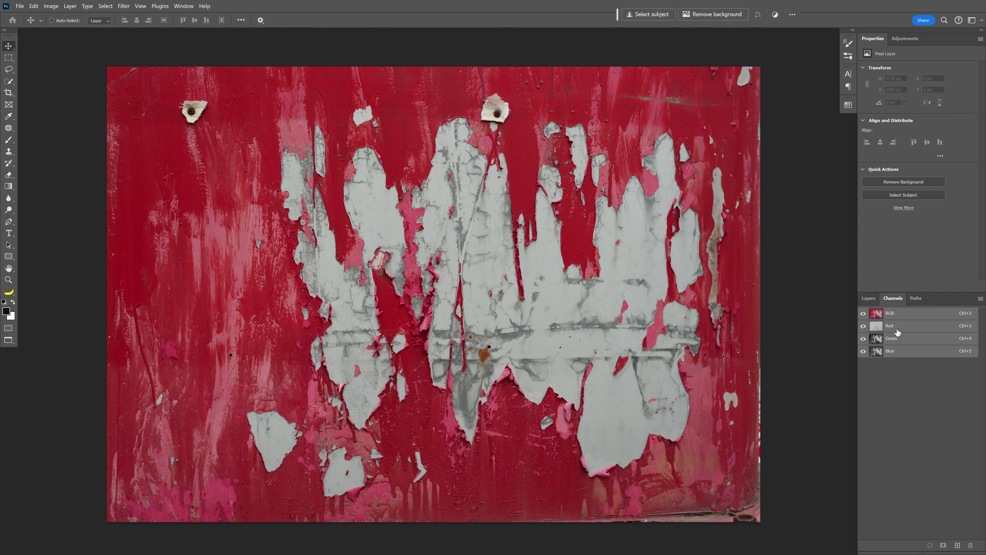
click(906, 354)
drag(906, 354, 958, 544)
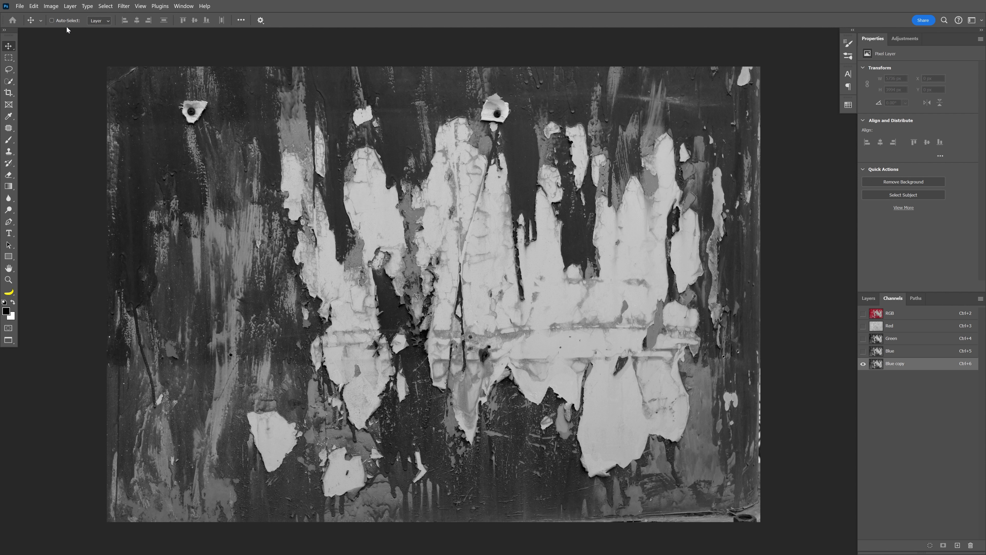
Apply Levels 28, 1.00, 172 to the Blue copy channel for high contrast.
click(50, 6)
mouse_move(68, 28)
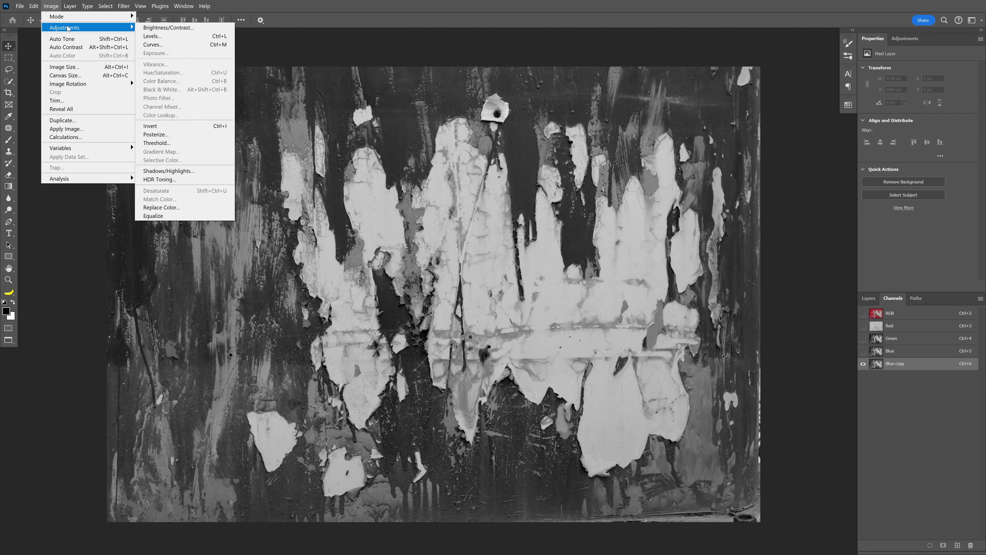
click(165, 38)
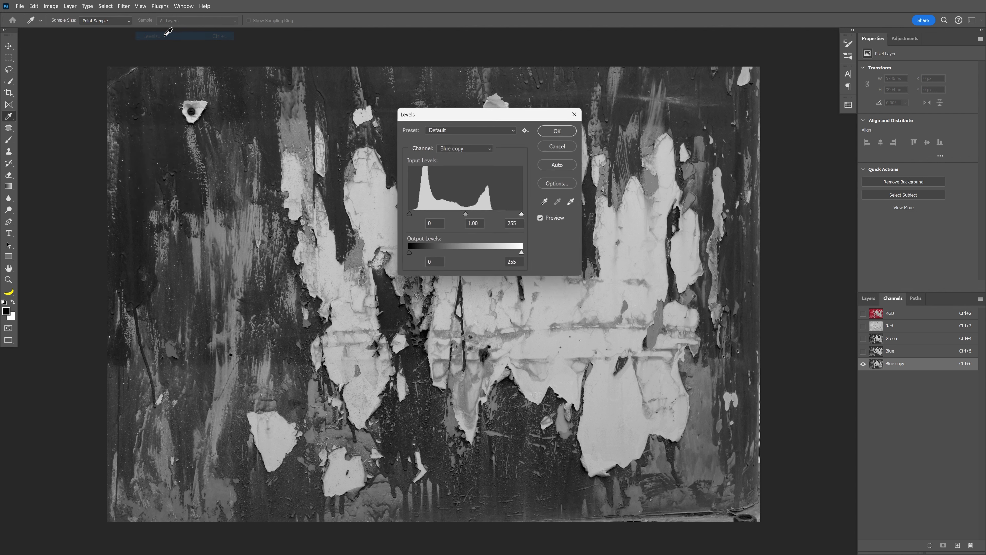
drag(409, 213, 420, 213)
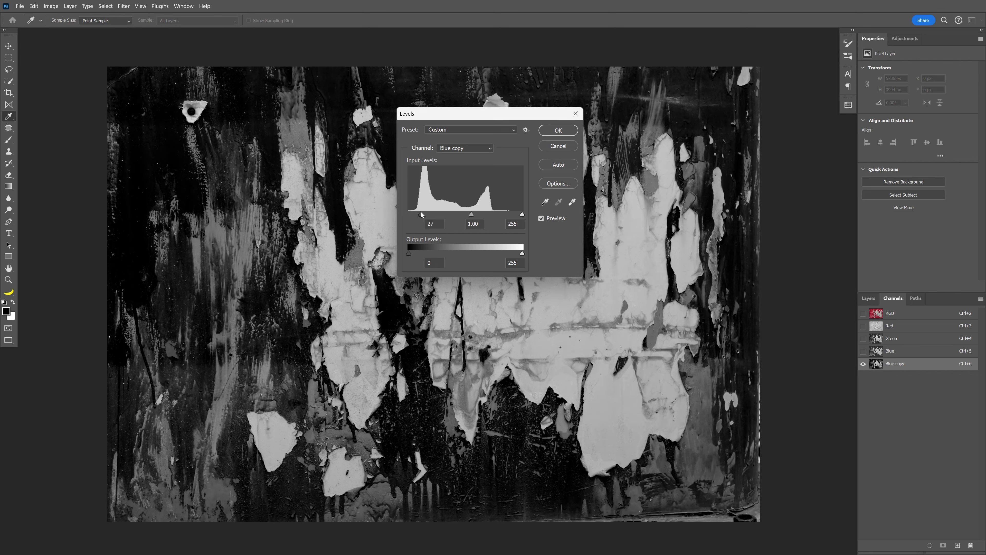
drag(523, 215, 486, 215)
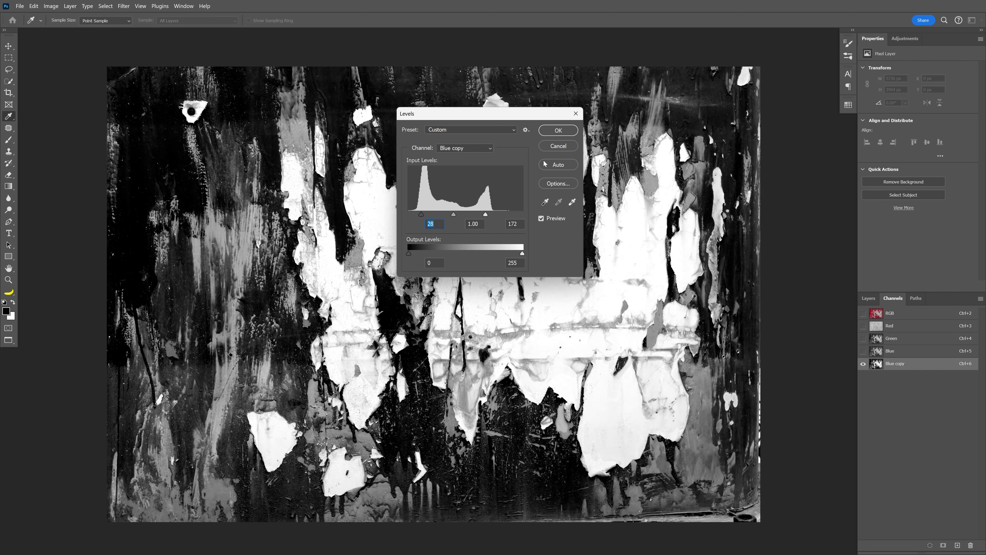
click(558, 130)
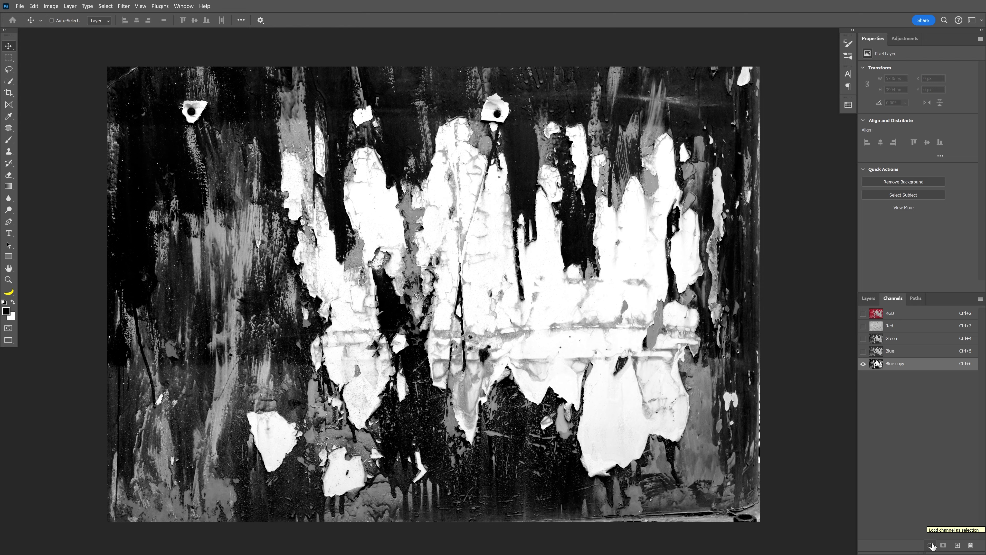
Load Blue copy as a selection, show PANTER, and add a layer mask from it.
click(932, 545)
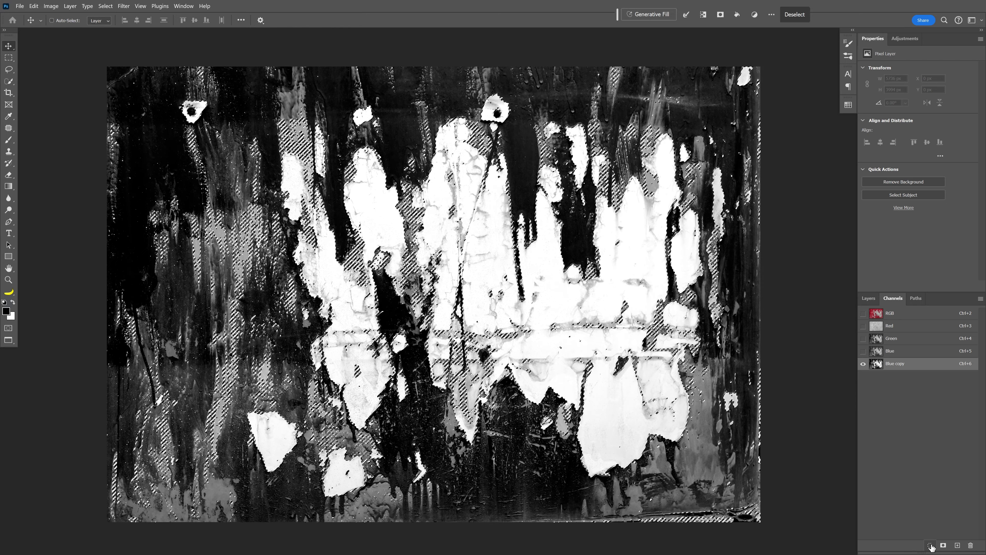
click(899, 314)
click(867, 298)
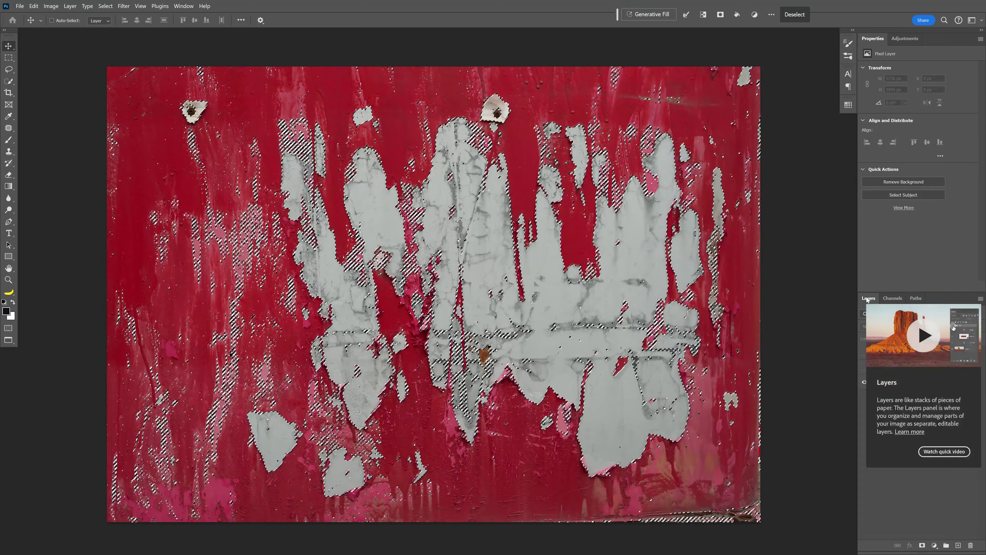
click(893, 367)
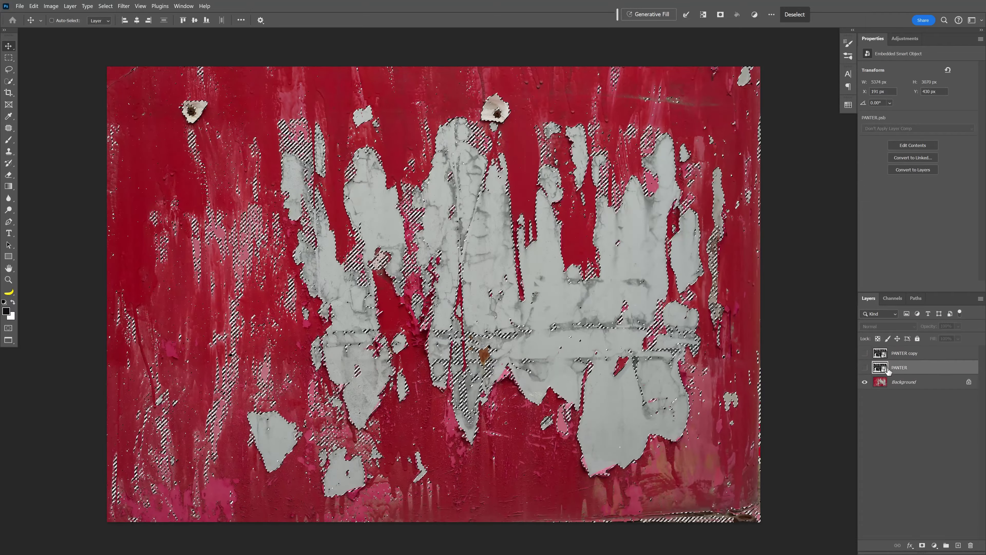
click(865, 368)
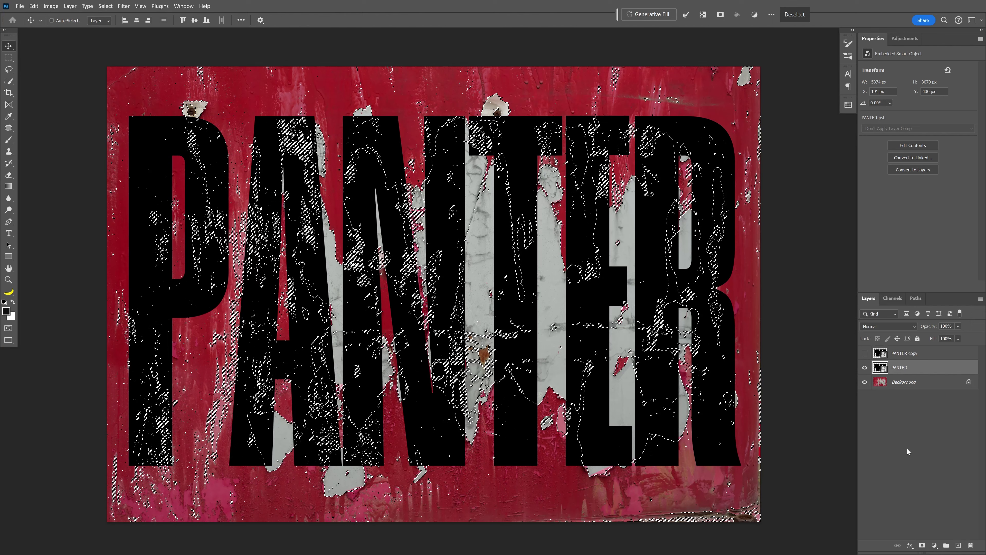
click(923, 545)
scroll(629, 268, up, 3)
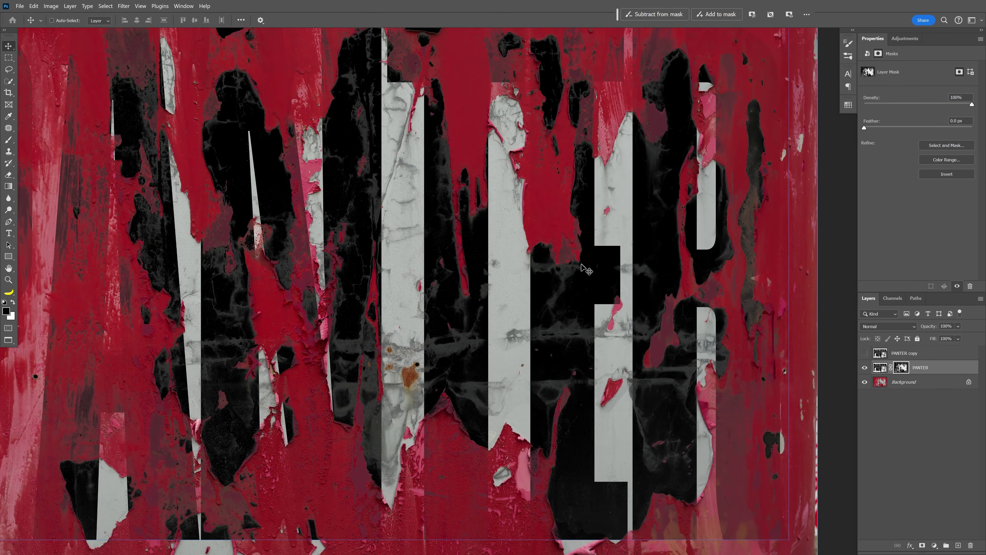
scroll(626, 266, up, 4)
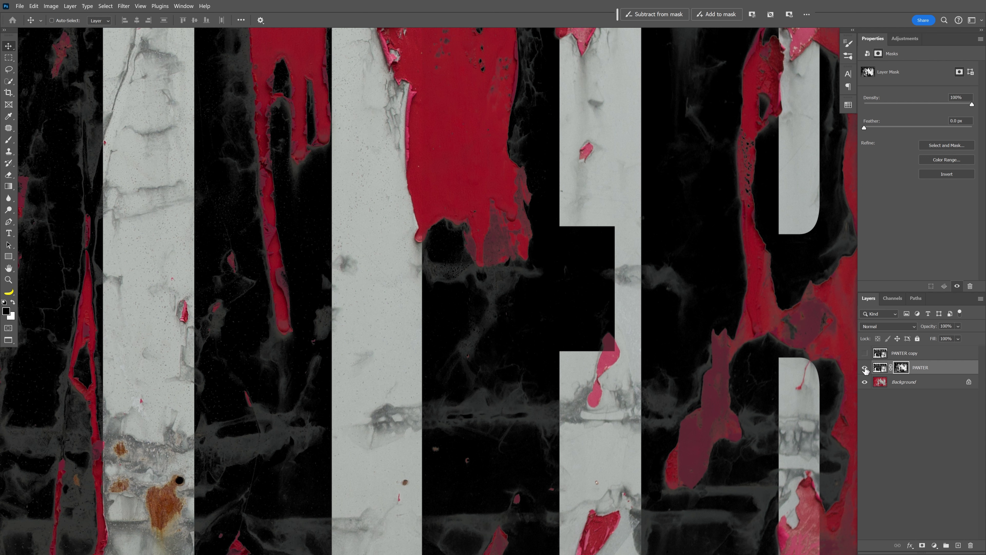
Apply a 1.5 px Gaussian Blur smart filter to the PANTER smart object.
click(881, 369)
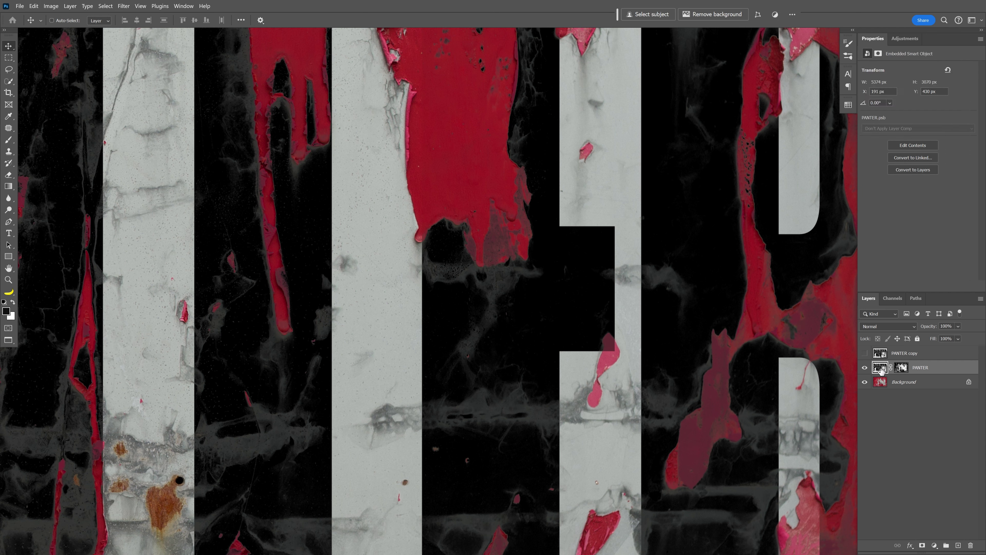
click(123, 6)
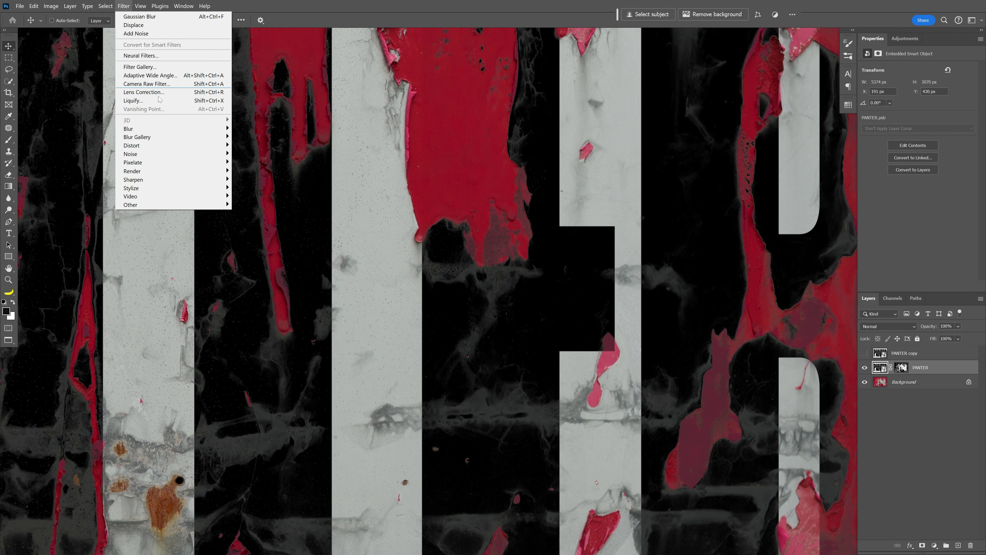
mouse_move(164, 131)
click(267, 165)
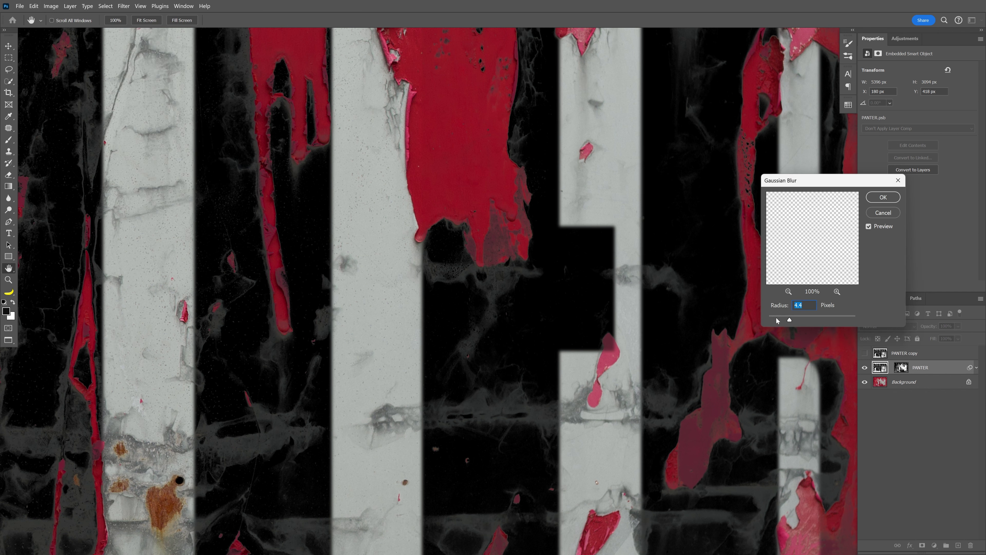
click(781, 319)
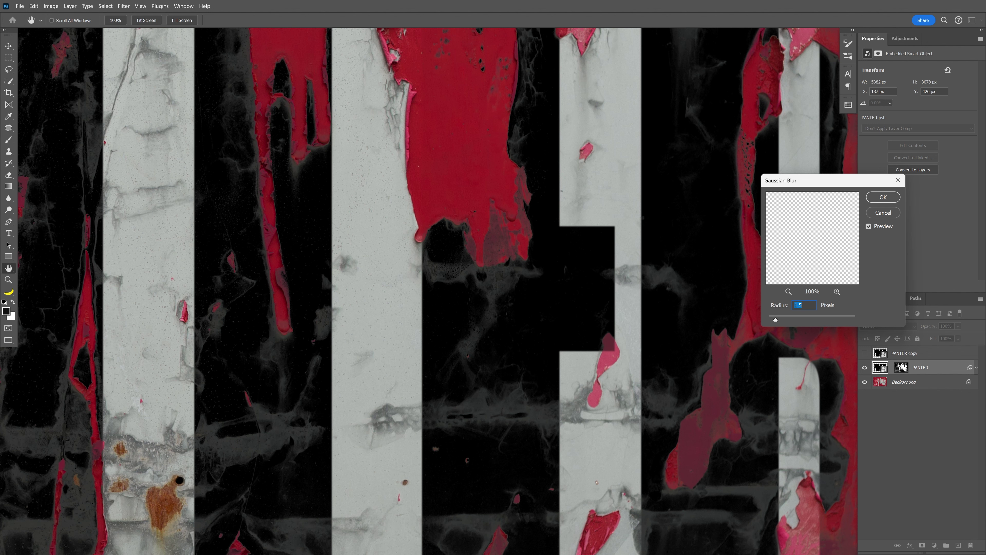
click(883, 197)
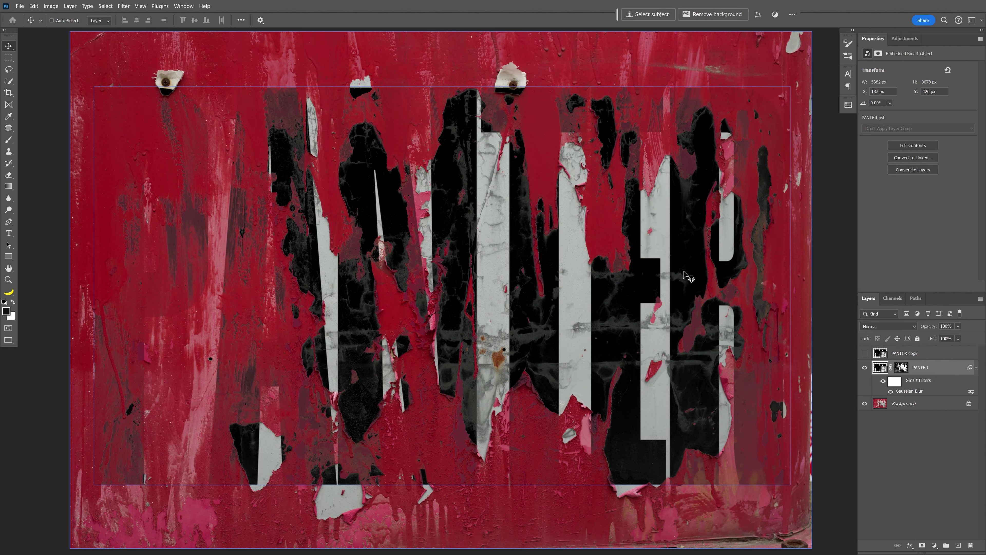
Apply Displace with horizontal and vertical scale 25 to PANTER using the Disp4.psd map.
key(ctrl+0)
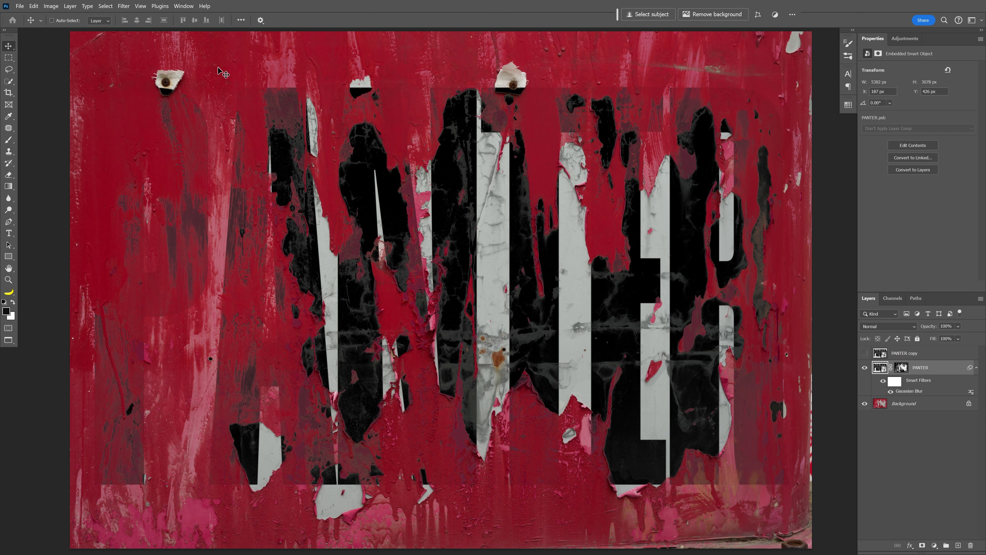
click(123, 6)
mouse_move(149, 145)
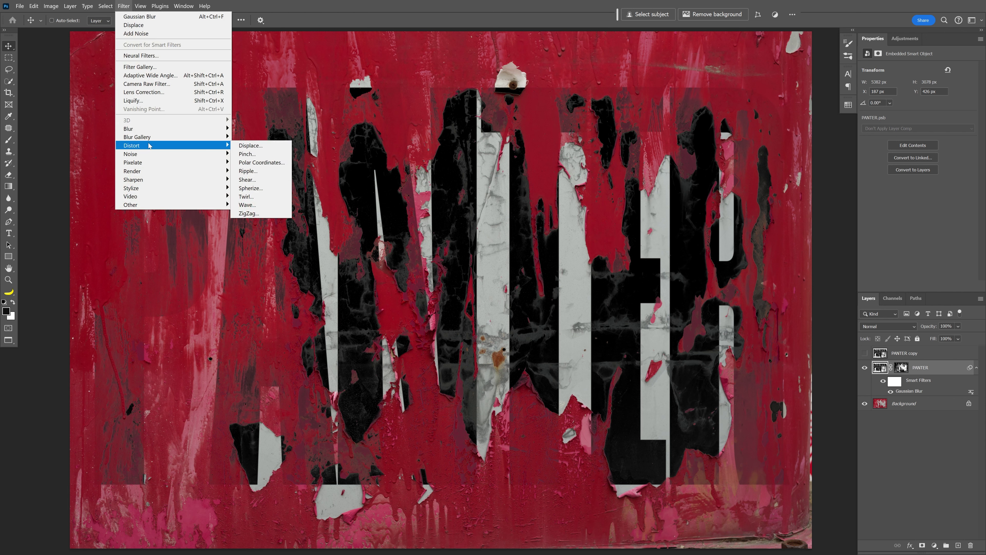
click(265, 145)
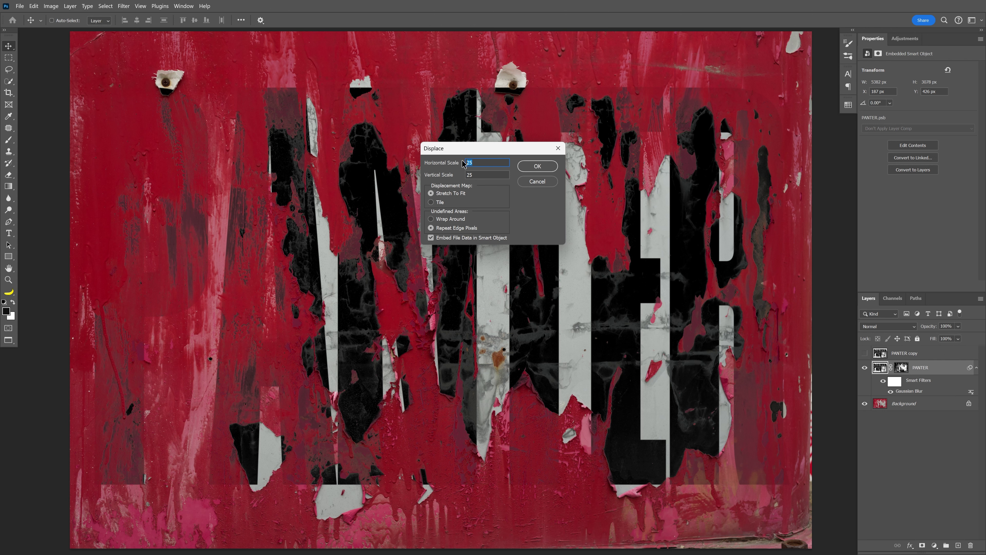
key(Tab)
click(542, 167)
click(260, 86)
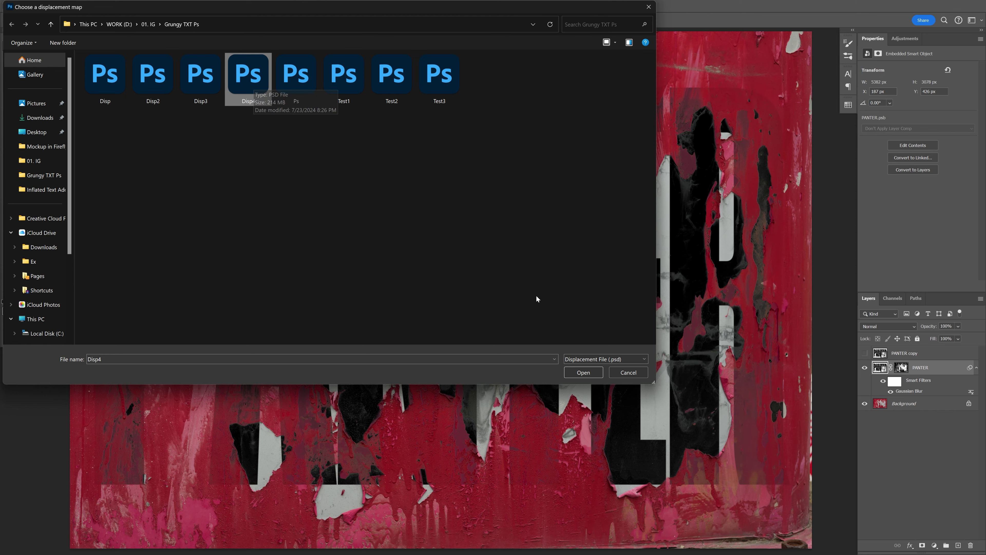
click(581, 373)
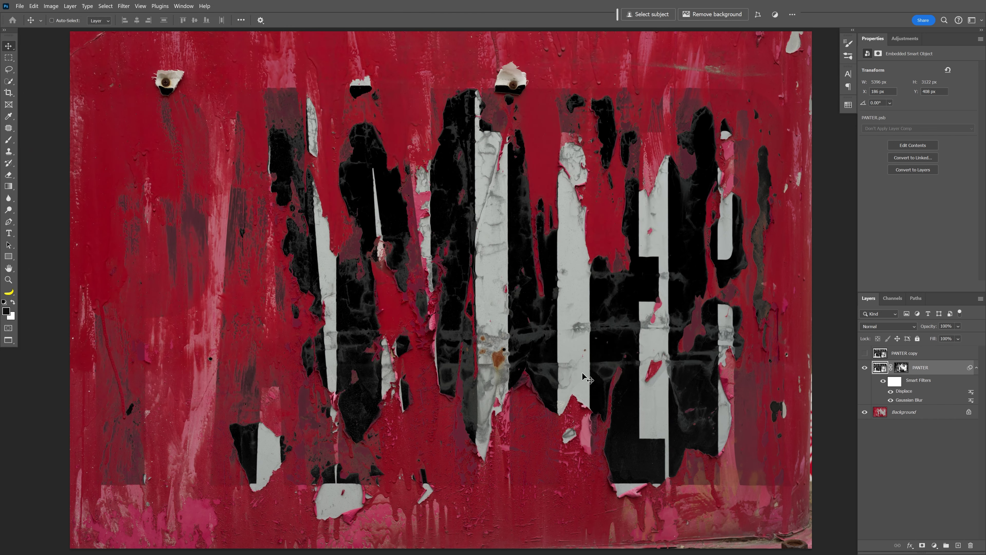
scroll(499, 274, up, 4)
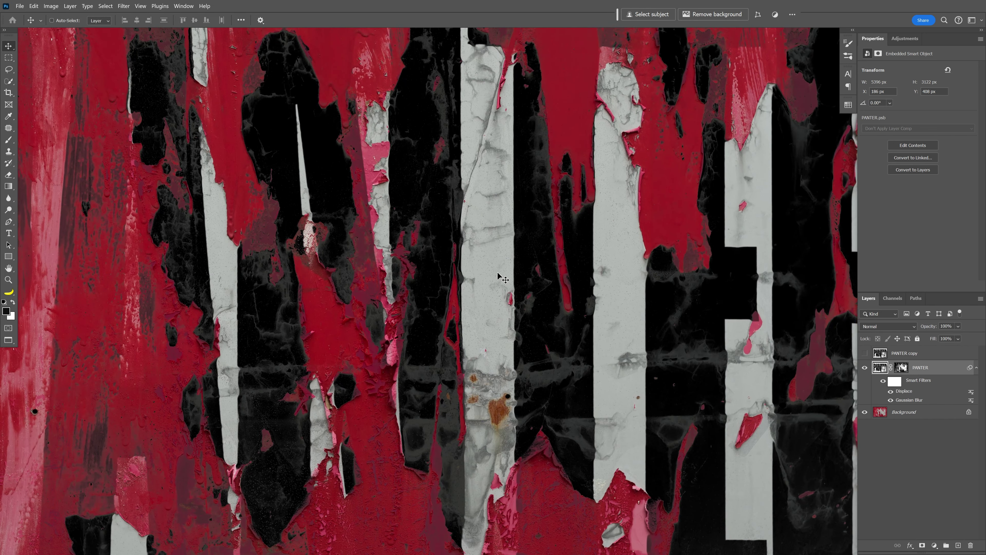
scroll(498, 275, down, 3)
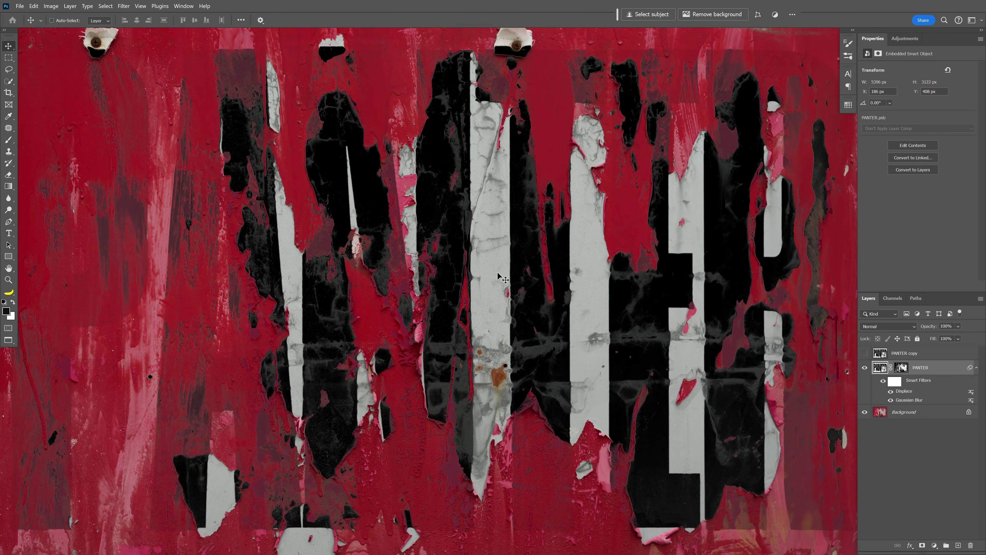
scroll(498, 276, down, 1)
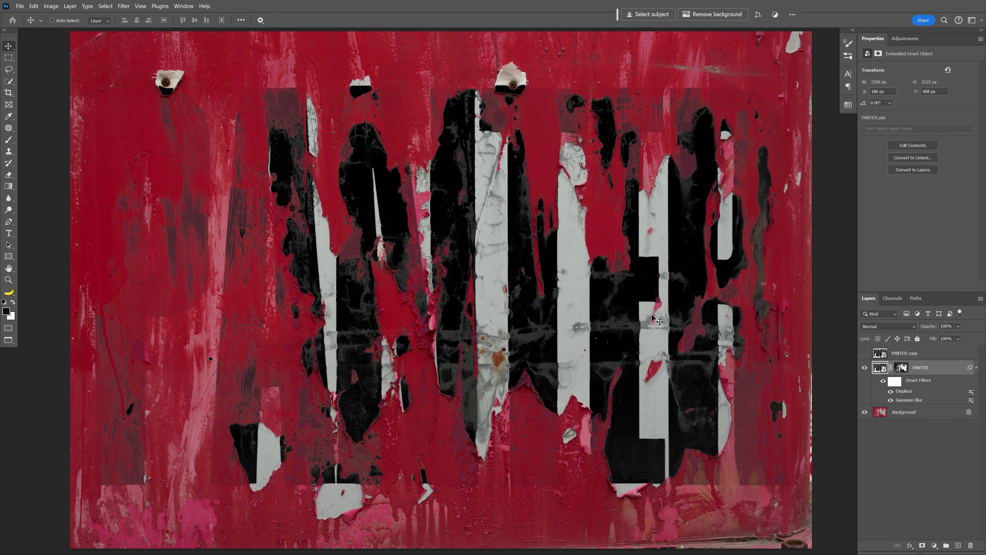
Select the Background layer and duplicate its Green channel.
click(908, 412)
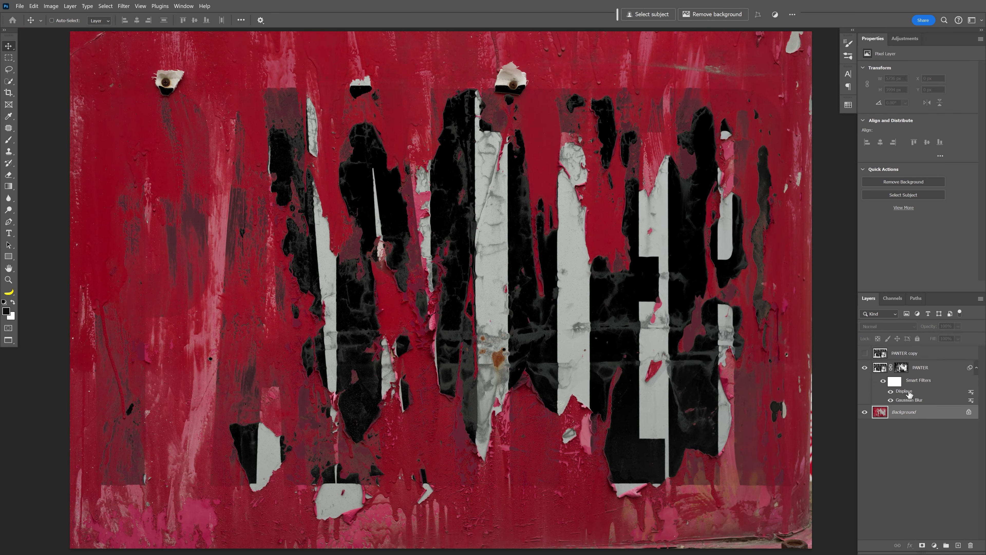
click(892, 299)
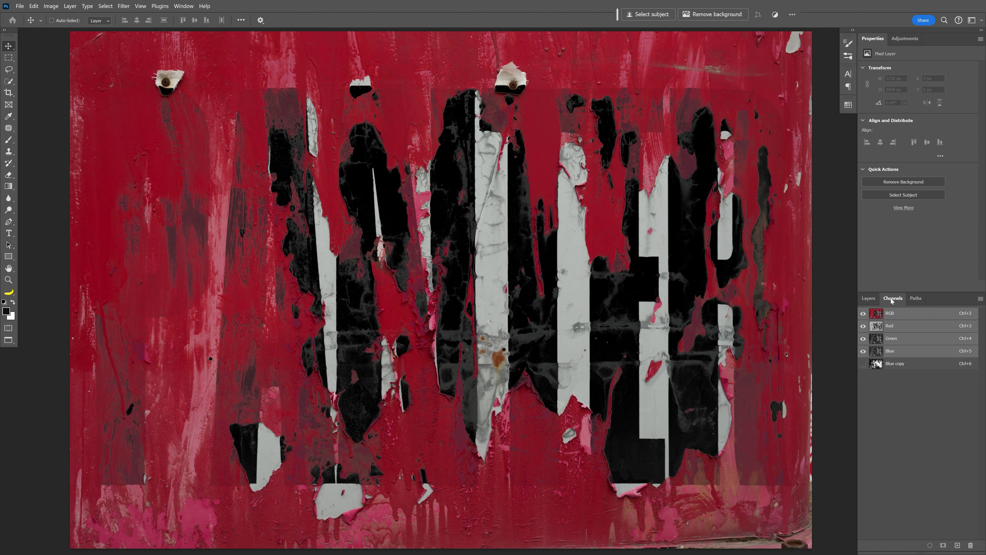
click(906, 341)
drag(922, 342, 959, 546)
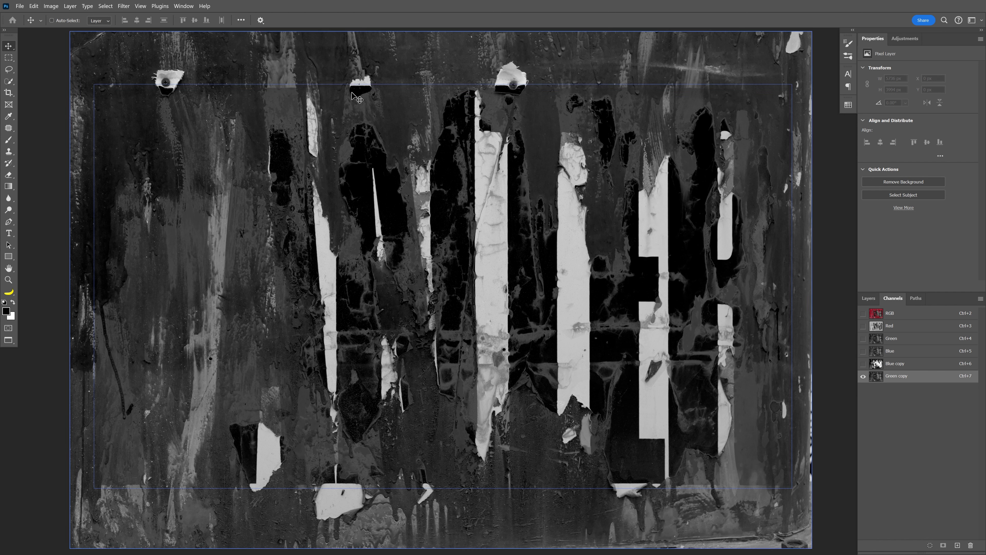
Apply Levels 0, 1.00, 129 to Green copy, load it as a selection, return to RGB.
click(51, 6)
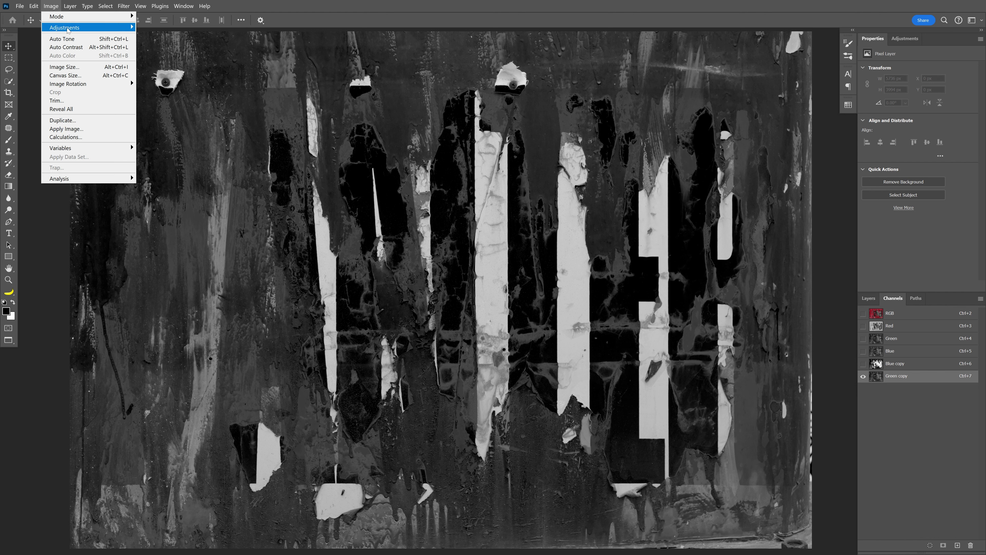
mouse_move(64, 27)
click(174, 35)
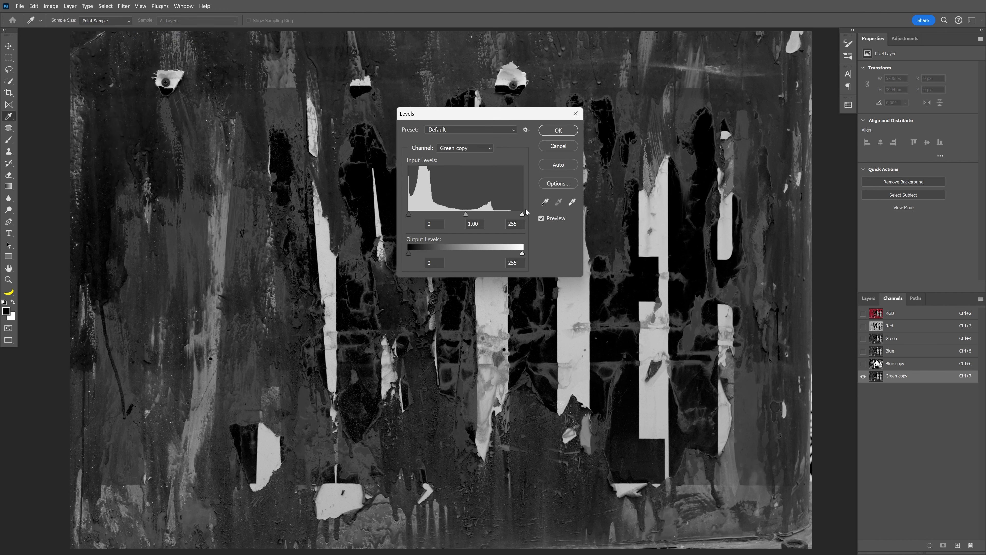
drag(524, 214, 413, 215)
click(556, 133)
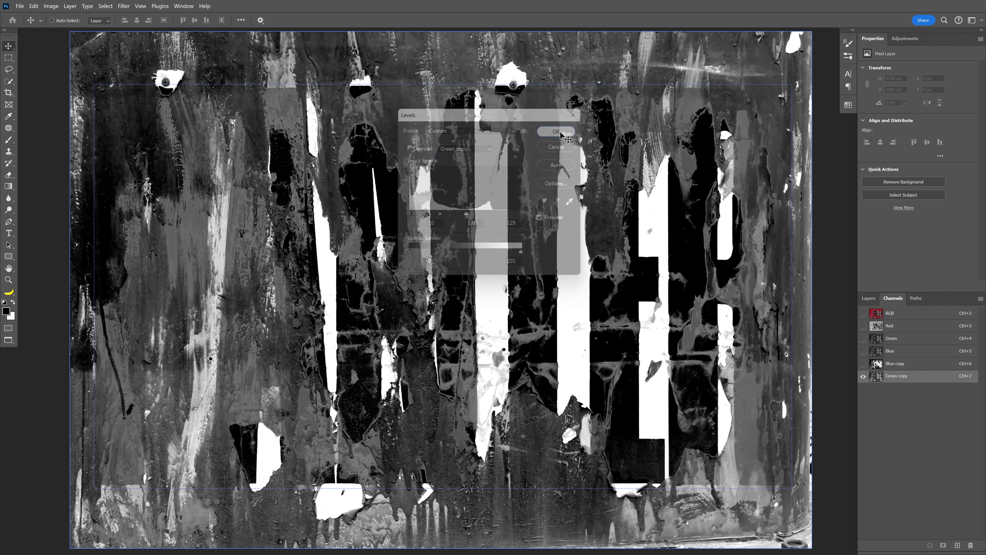
key(v)
click(931, 547)
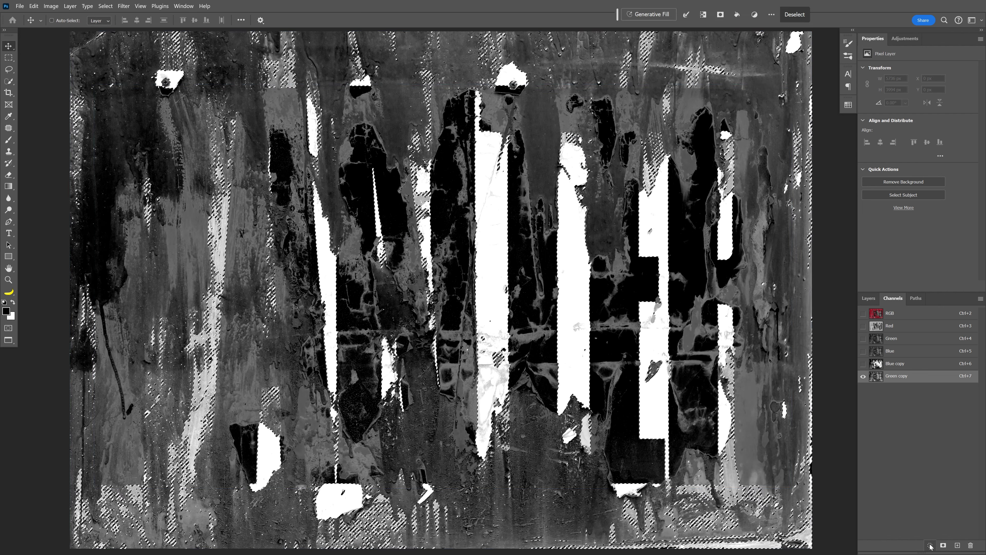
click(900, 313)
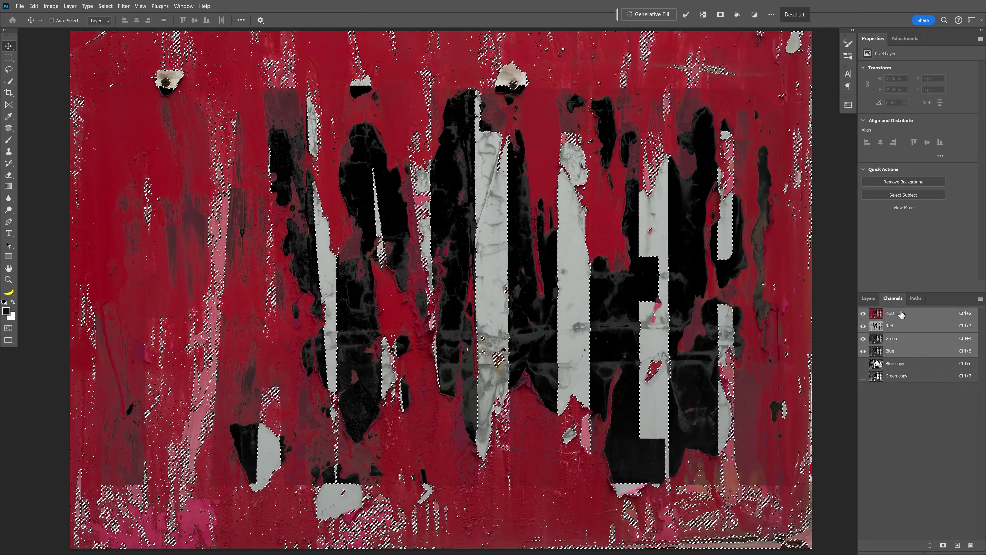
Show PANTER copy, mask it with the Green copy selection, and toggle it to compare.
click(869, 298)
click(905, 353)
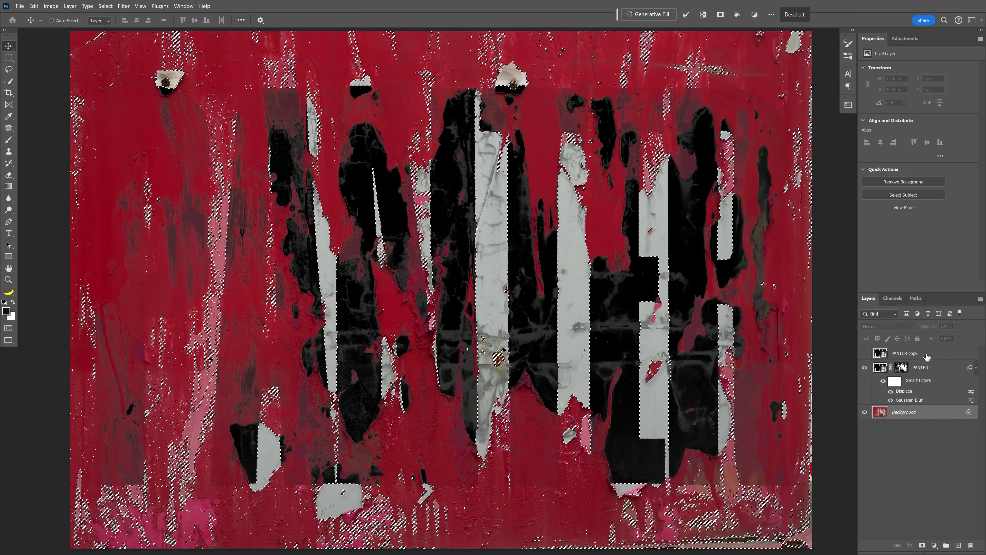
click(866, 353)
click(923, 545)
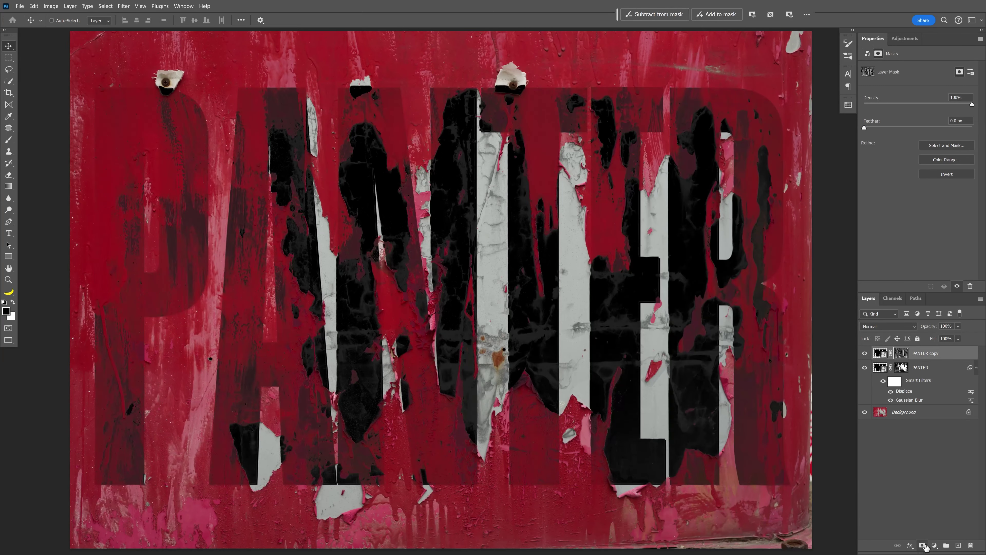
click(865, 353)
click(865, 353)
click(919, 352)
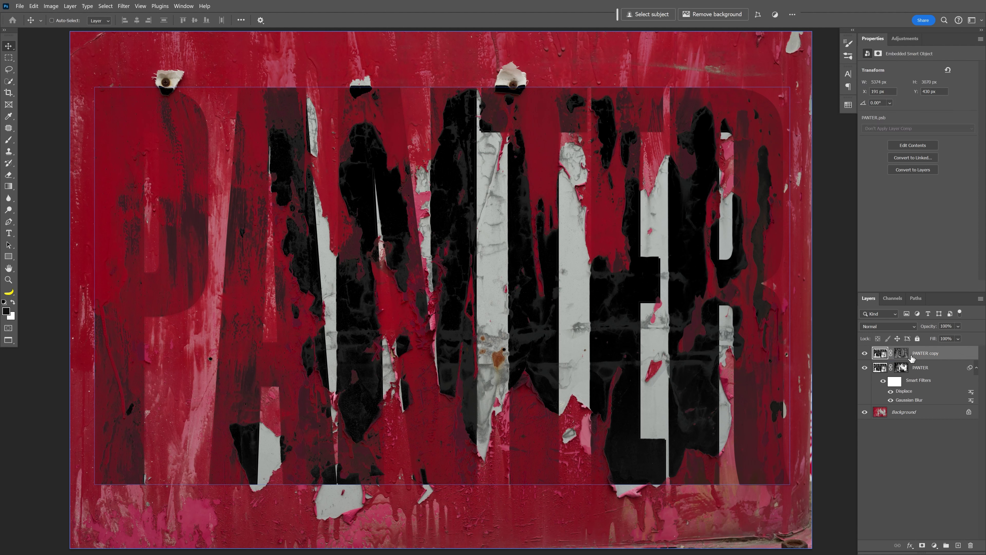
click(913, 364)
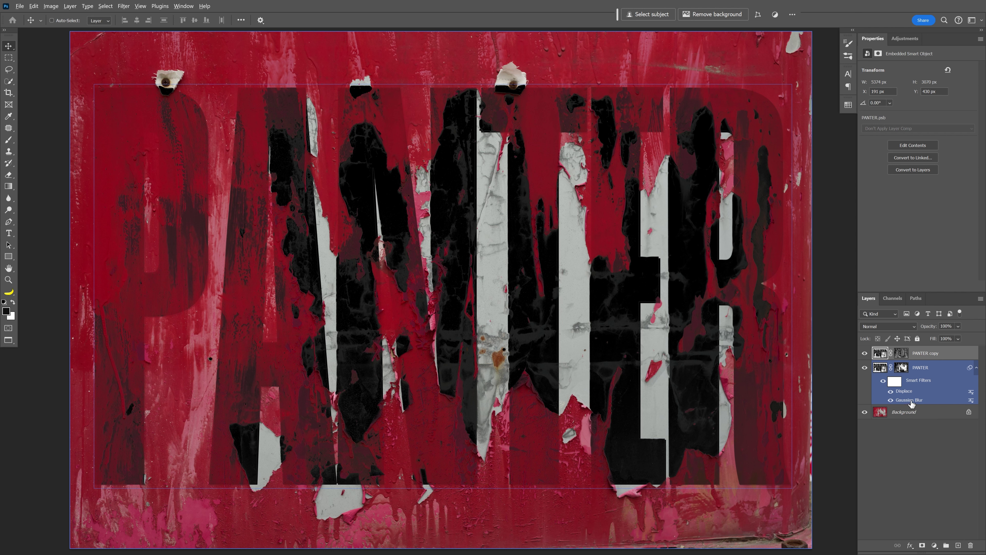
Copy PANTER's Gaussian Blur and Displace smart filters onto the PANTER copy layer.
drag(912, 404, 976, 356)
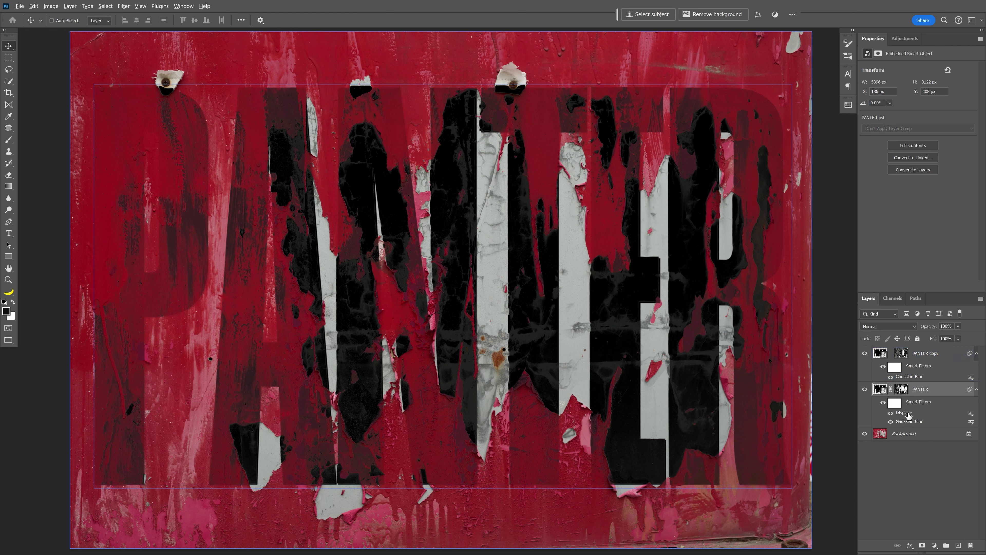
drag(909, 415, 920, 373)
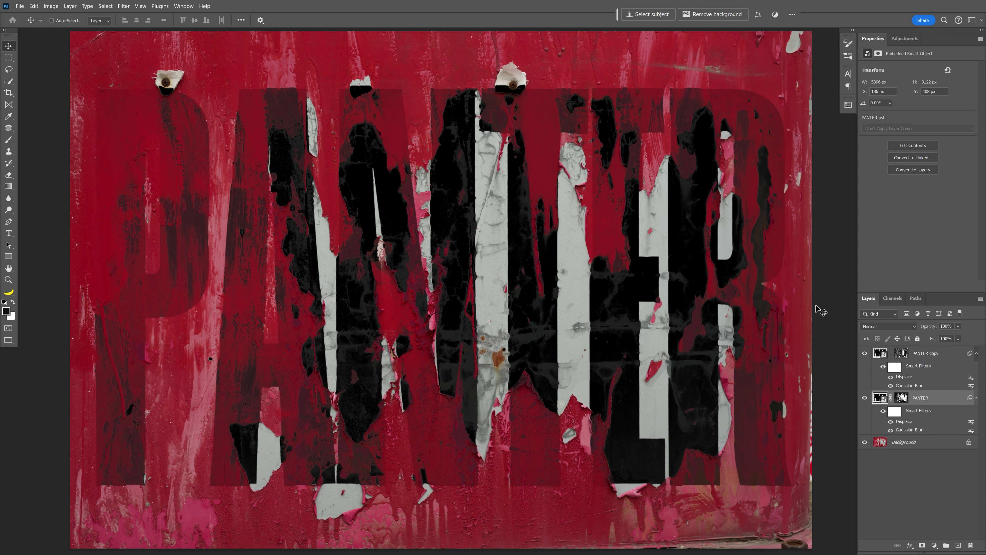
Duplicate the Background paint inside PANTER's letter selection to Layer 1, then hide Background.
ctrl+click(881, 398)
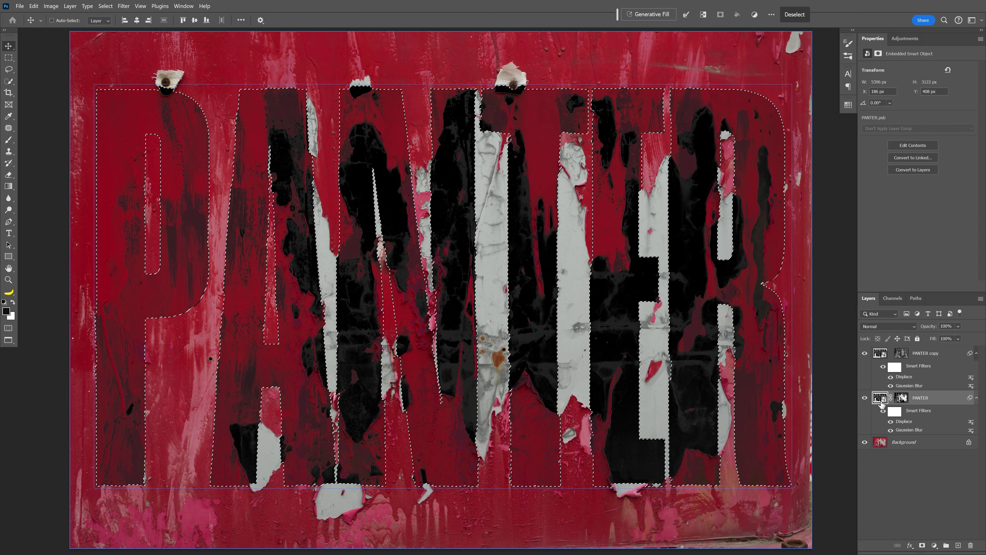
click(897, 443)
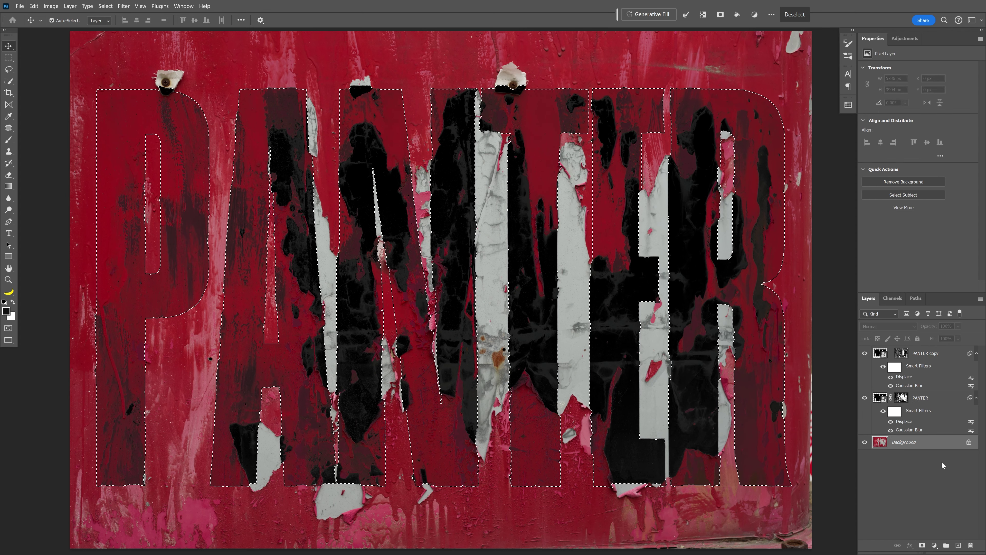
key(ctrl+j)
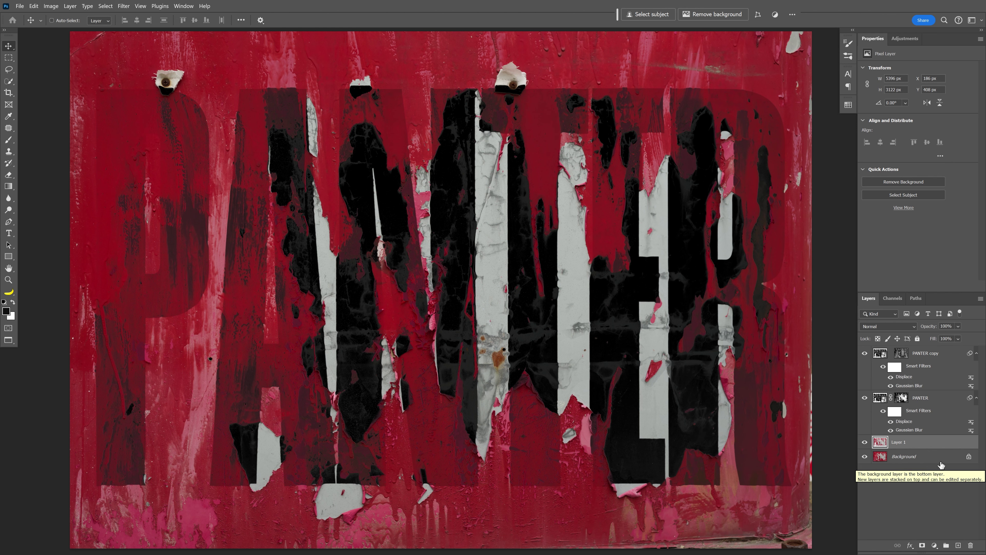
click(862, 458)
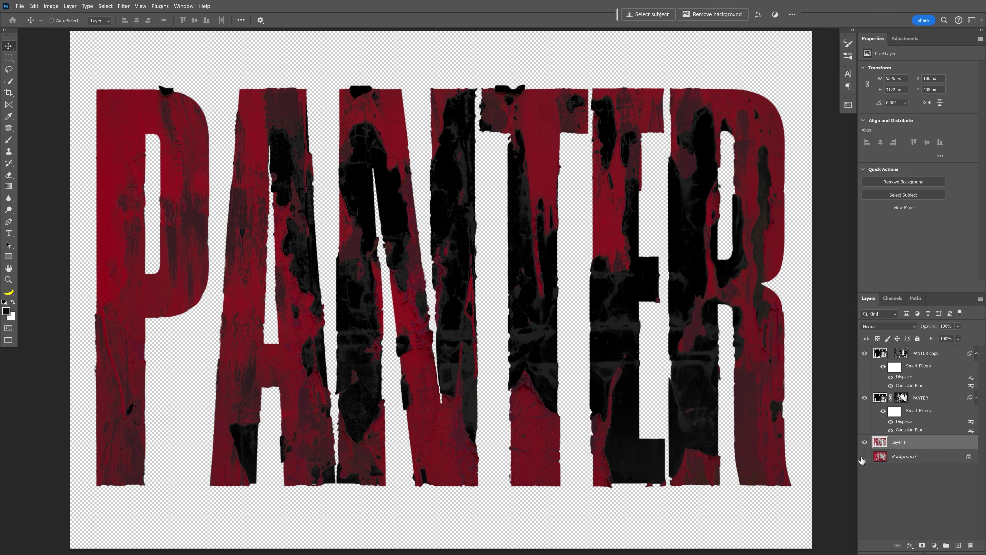
Hide and reshow both PANTER layers to inspect Layer 1, then reselect Background.
drag(865, 397, 865, 352)
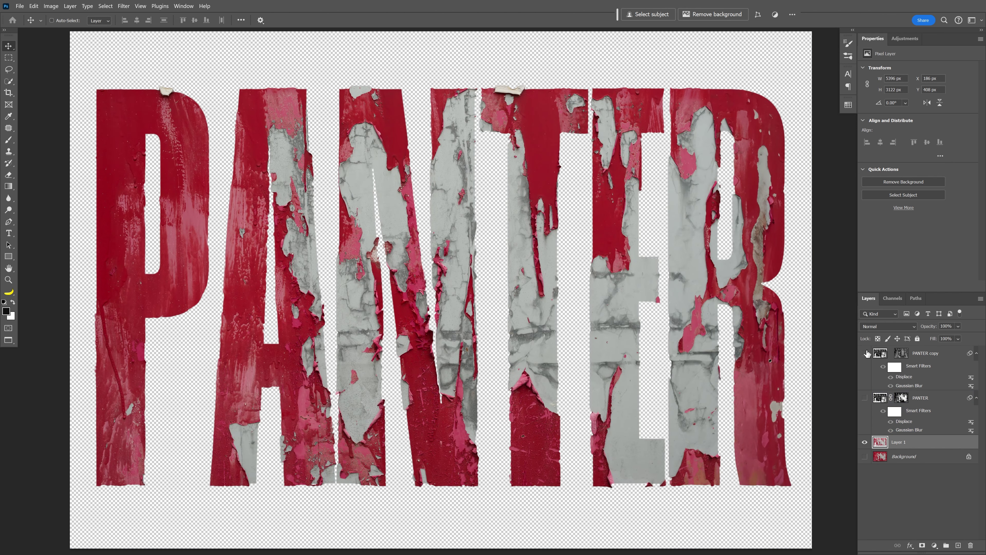
drag(865, 397, 865, 353)
click(923, 458)
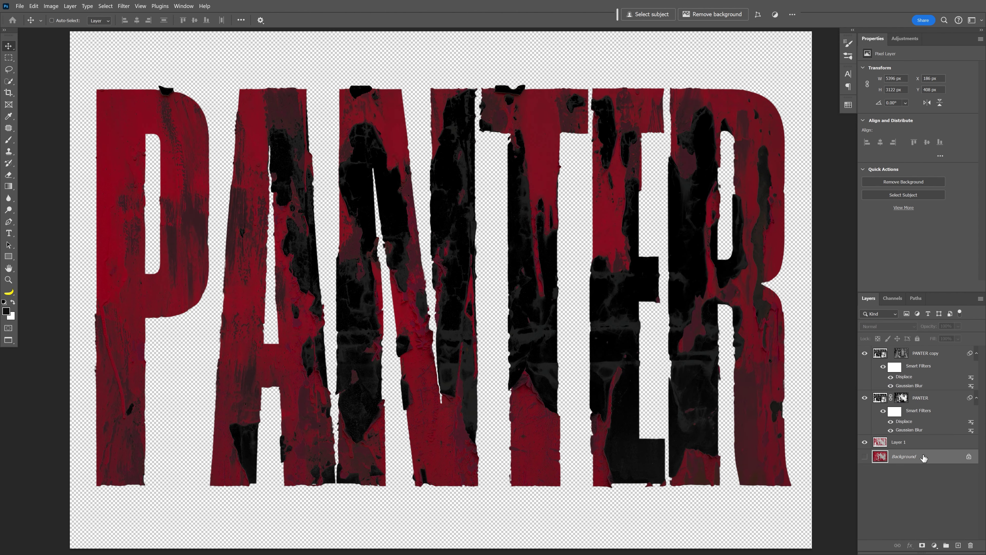
click(933, 545)
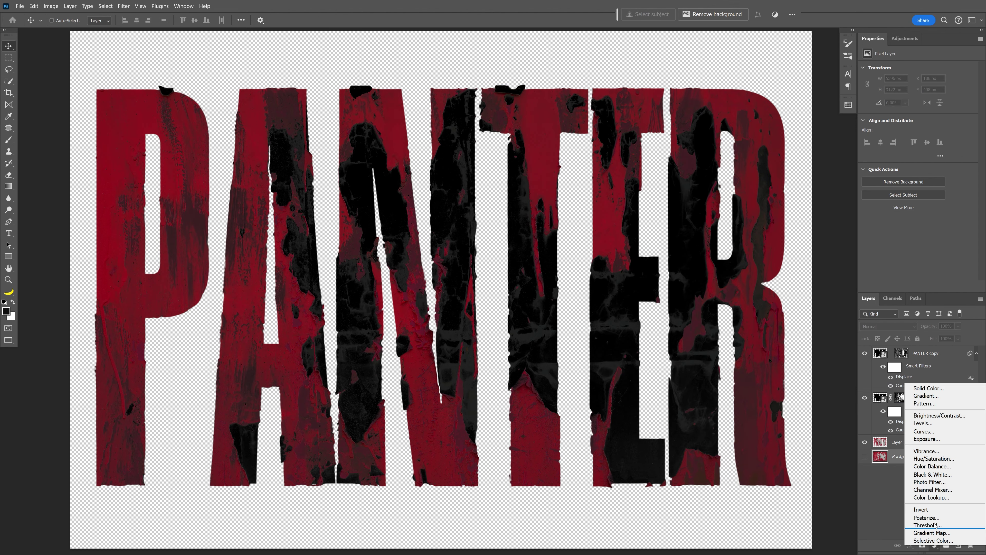
Add a light grey Solid Color fill layer behind the lettering, then select the PANTER layer.
click(946, 393)
mouse_move(734, 243)
mouse_down()
mouse_move(712, 222)
mouse_move(719, 240)
mouse_up()
click(929, 229)
click(897, 352)
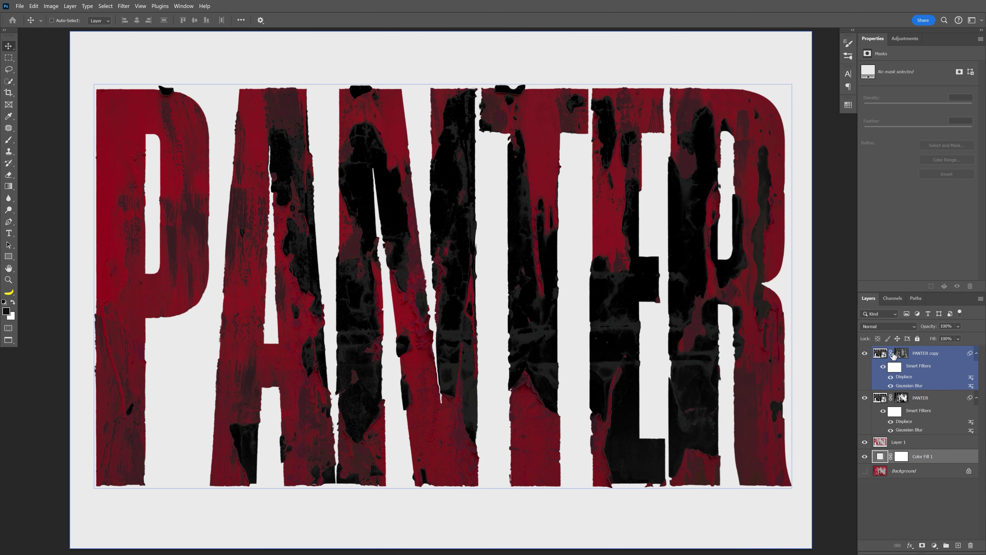
click(942, 404)
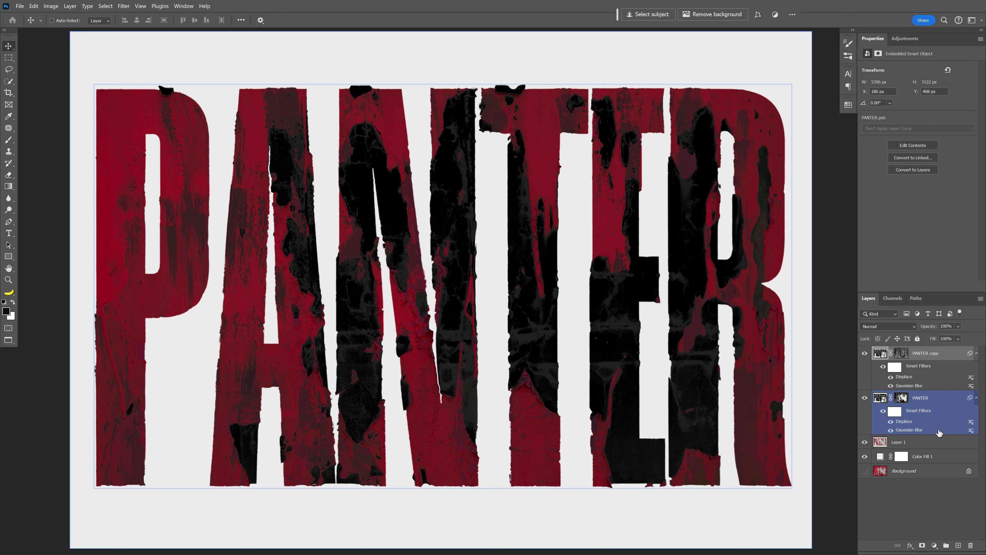
Set PANTER's Underlying Layer Blend If slider, split at 164/180, so lighter paint shows through.
double_click(945, 401)
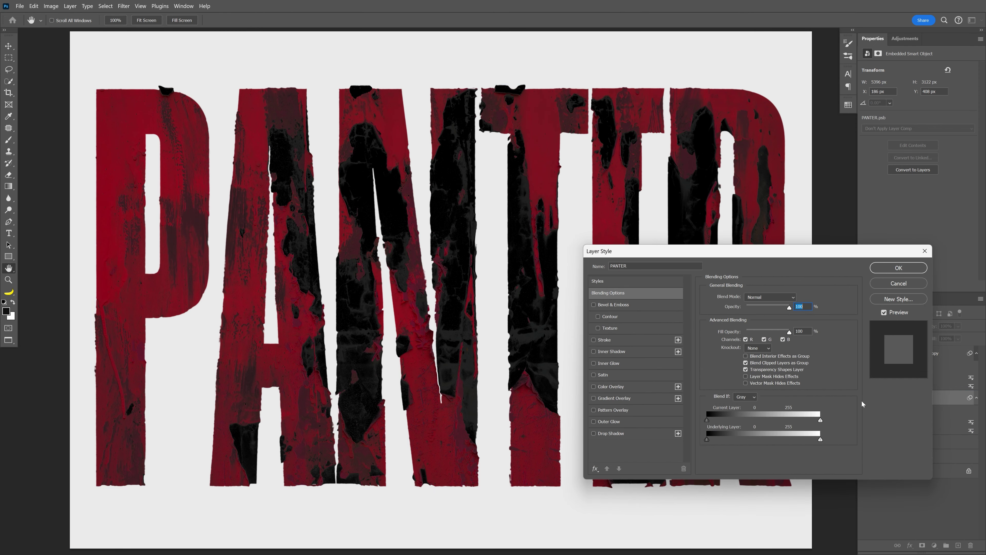
mouse_move(707, 440)
mouse_down()
mouse_move(774, 446)
mouse_move(705, 440)
mouse_up()
drag(821, 440, 789, 440)
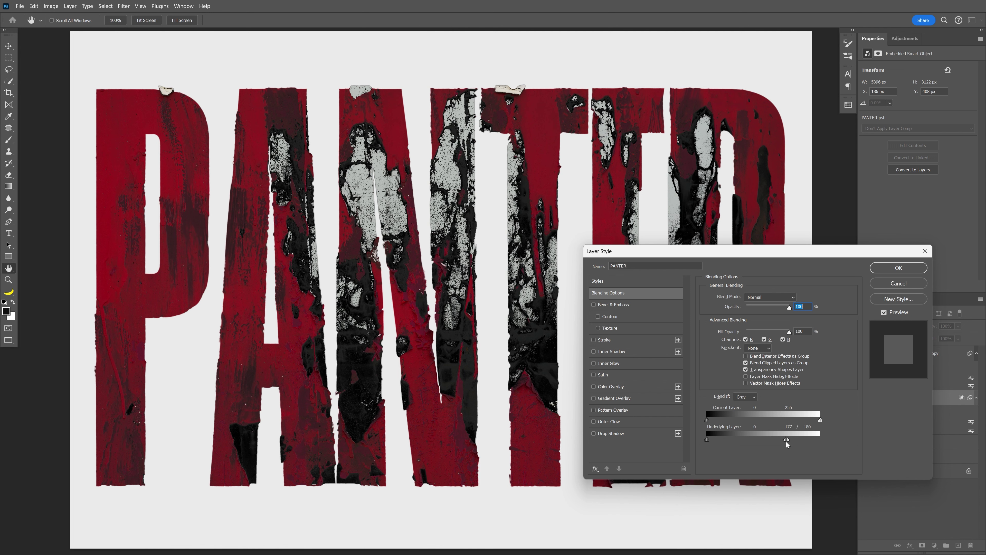
drag(789, 440, 785, 442)
click(894, 268)
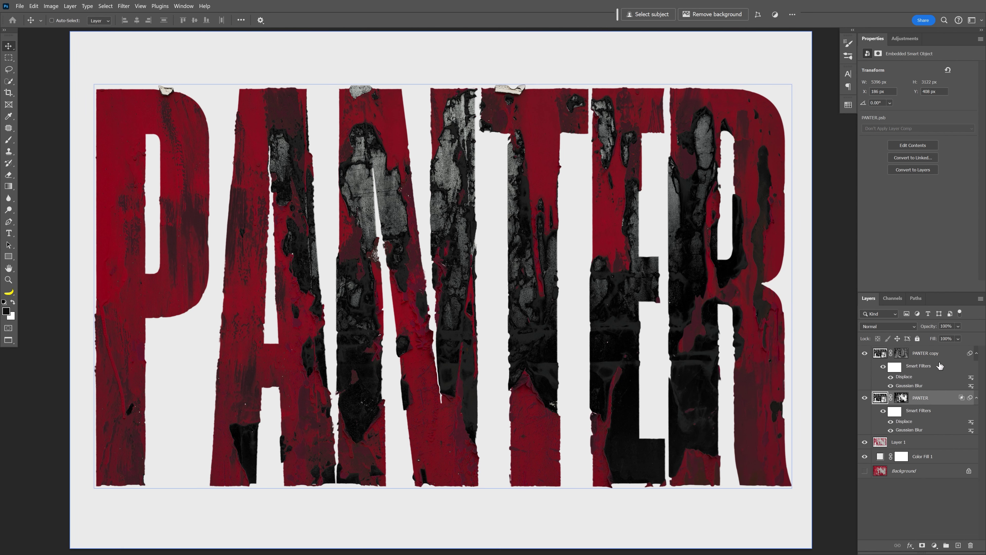
Add a Hue/Saturation adjustment layer with Saturation raised to +13.
click(905, 38)
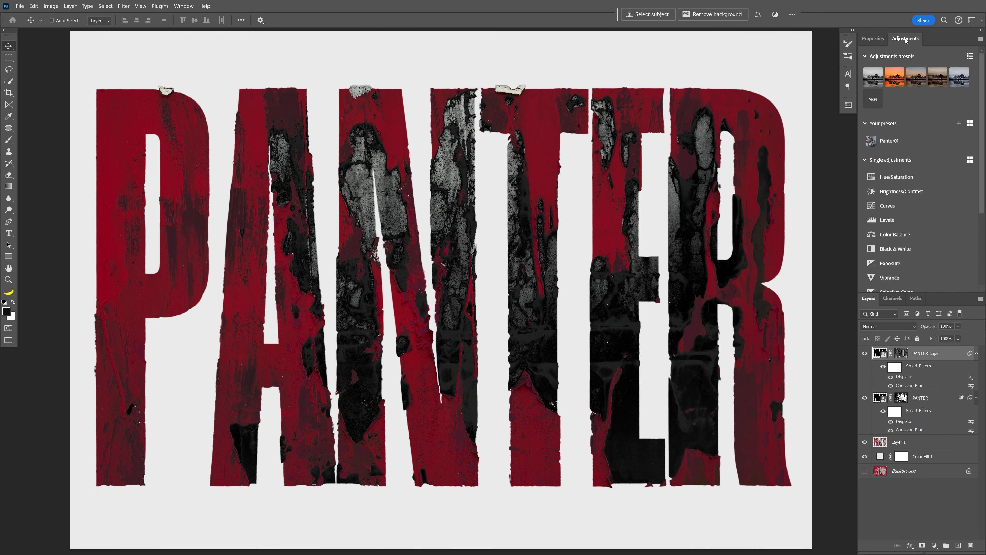
click(923, 131)
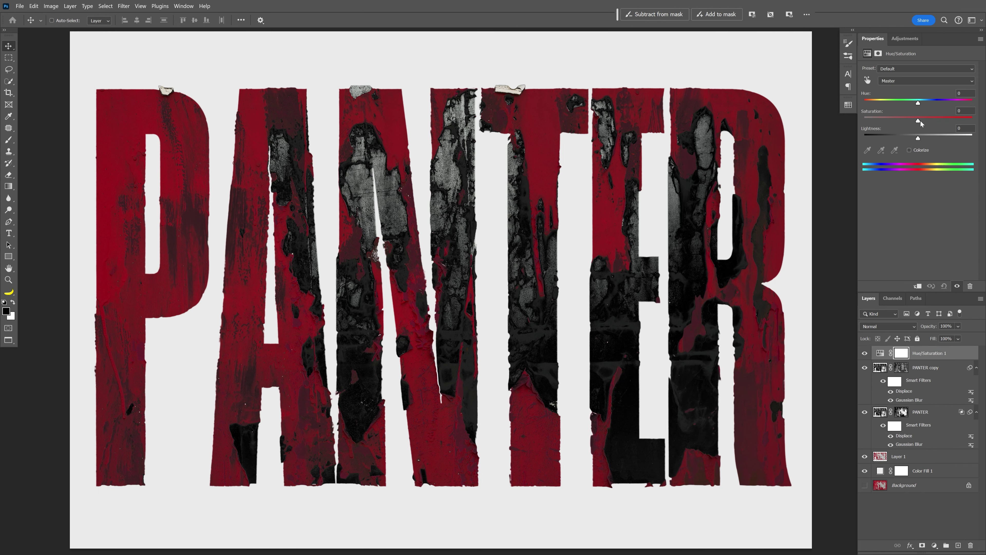
drag(920, 121, 932, 123)
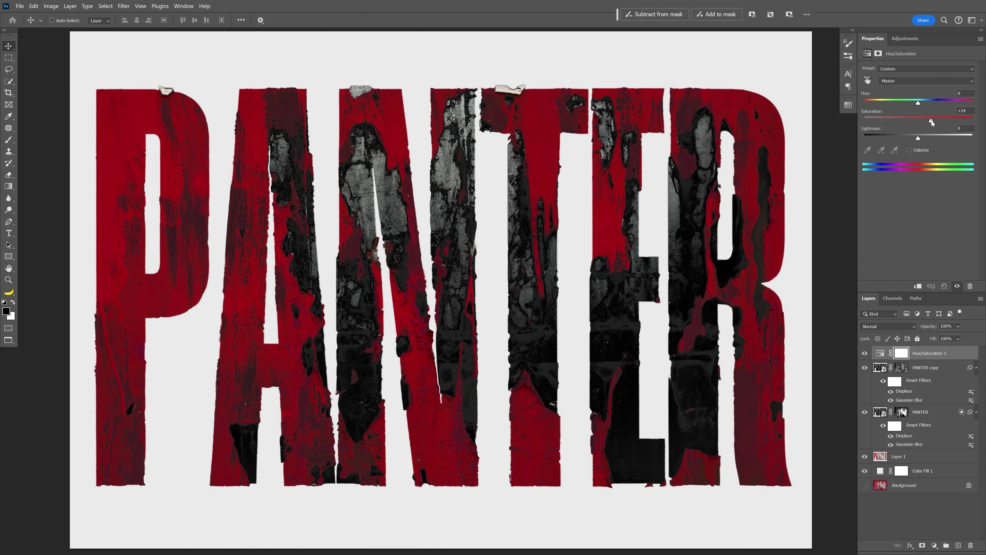